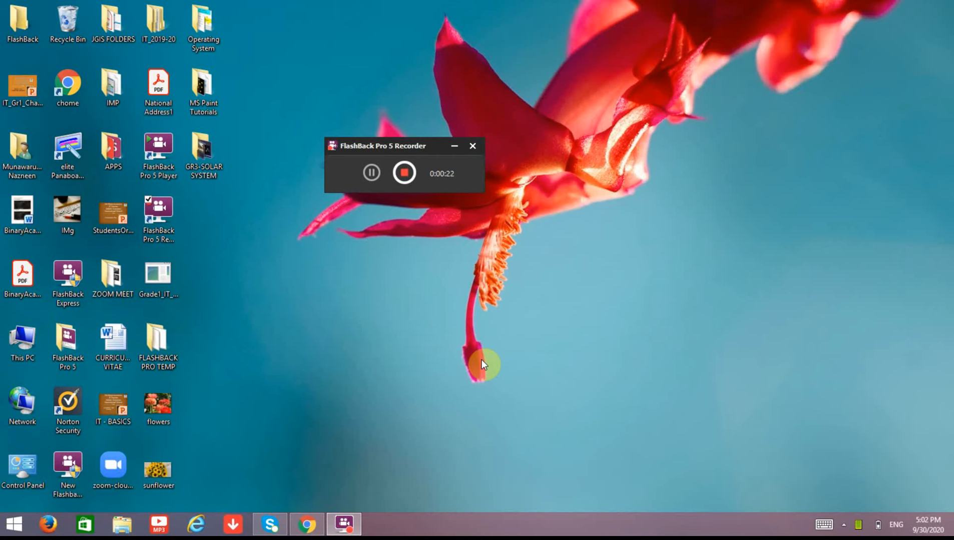
- Open Microsoft Paint with a blank canvas
left_click(15, 525)
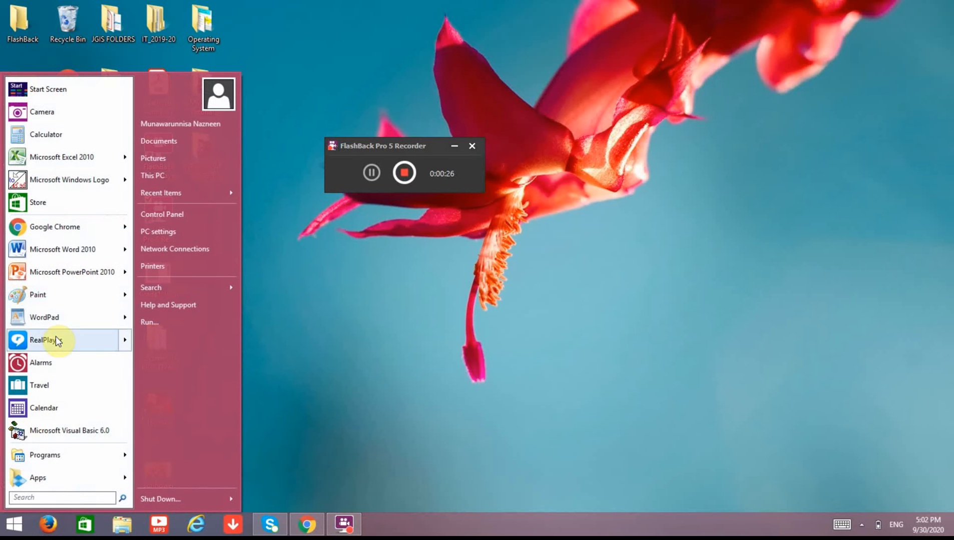
mouse_move(71, 304)
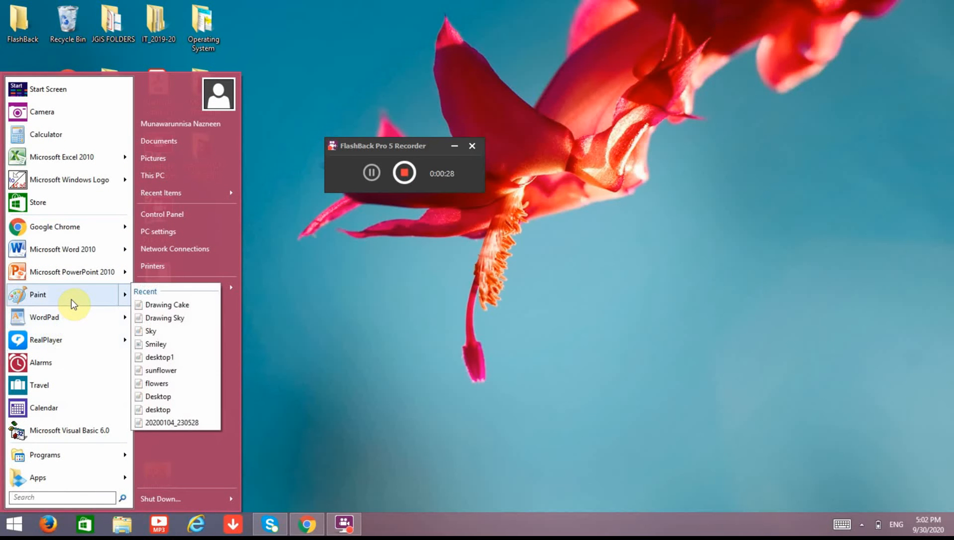
left_click(78, 295)
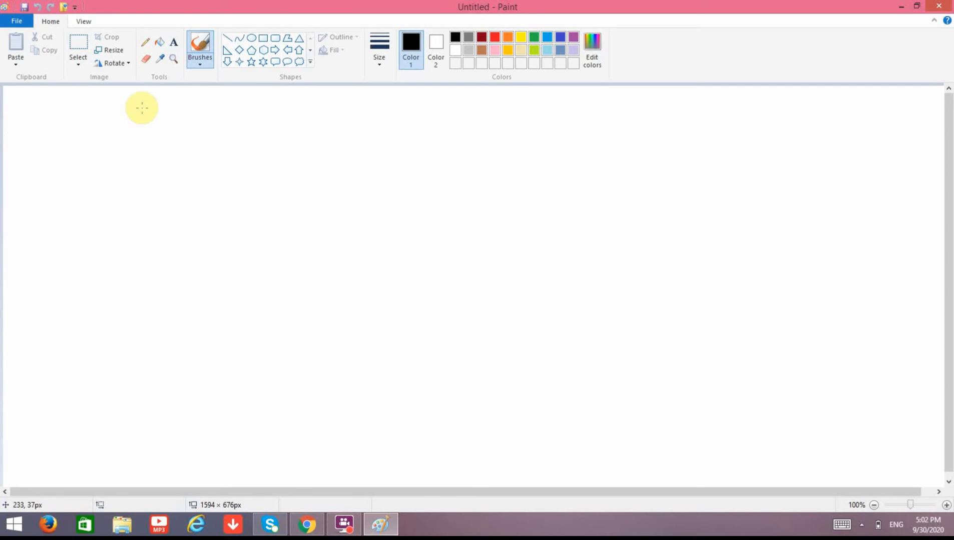
- Draw a circle of about 165 × 161 px in the canvas's upper-left area and a triangle of about 213 × 172 px beside it
left_click(251, 38)
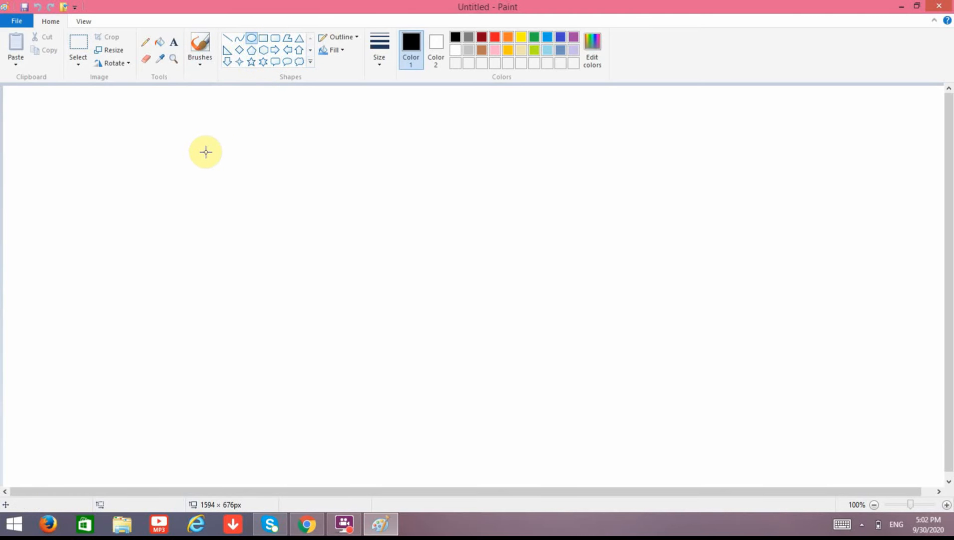
left_click_drag(212, 133, 113, 232)
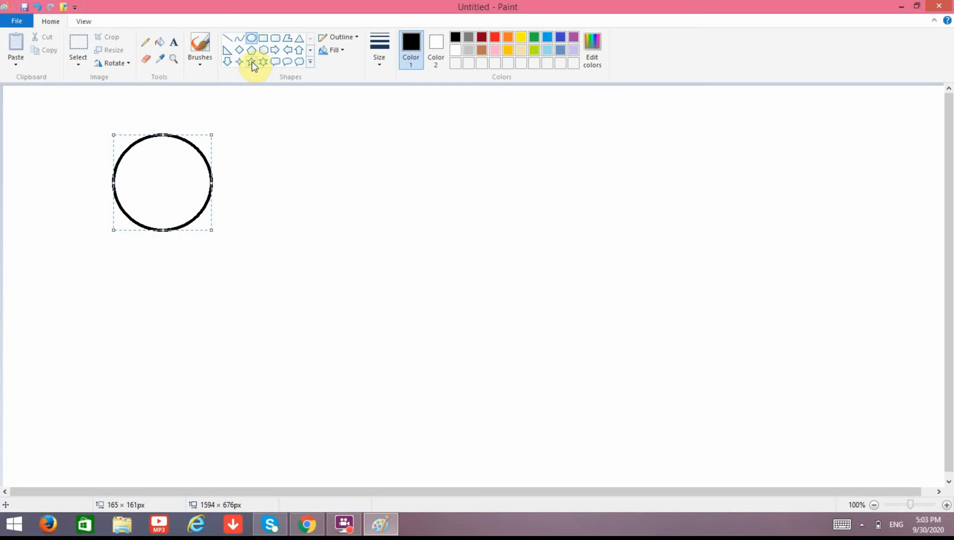
left_click(300, 38)
left_click(395, 122)
left_click_drag(310, 176, 269, 224)
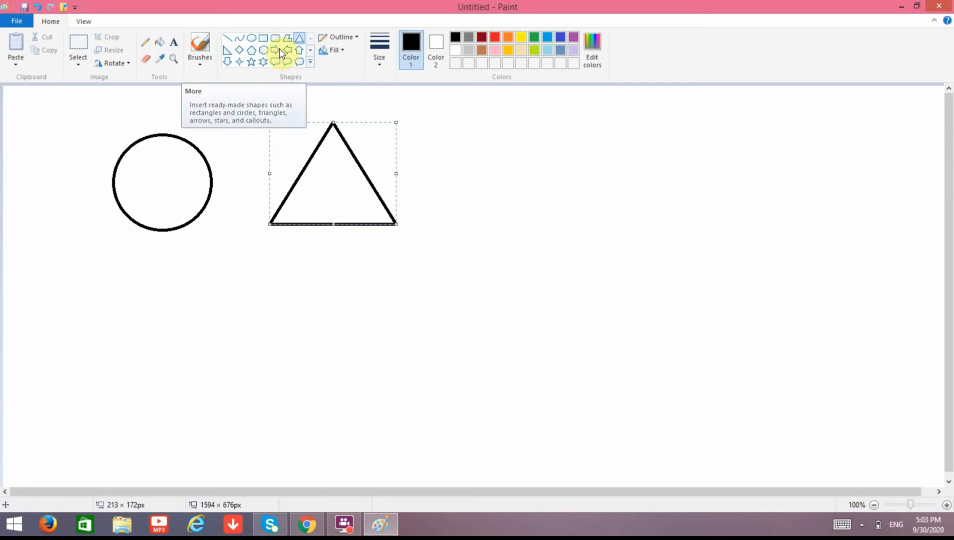
- Continue the upper row of shapes with a near-square rectangle of about 169 × 154 px and a tall diamond beyond it
left_click(266, 37)
left_click_drag(469, 131, 570, 223)
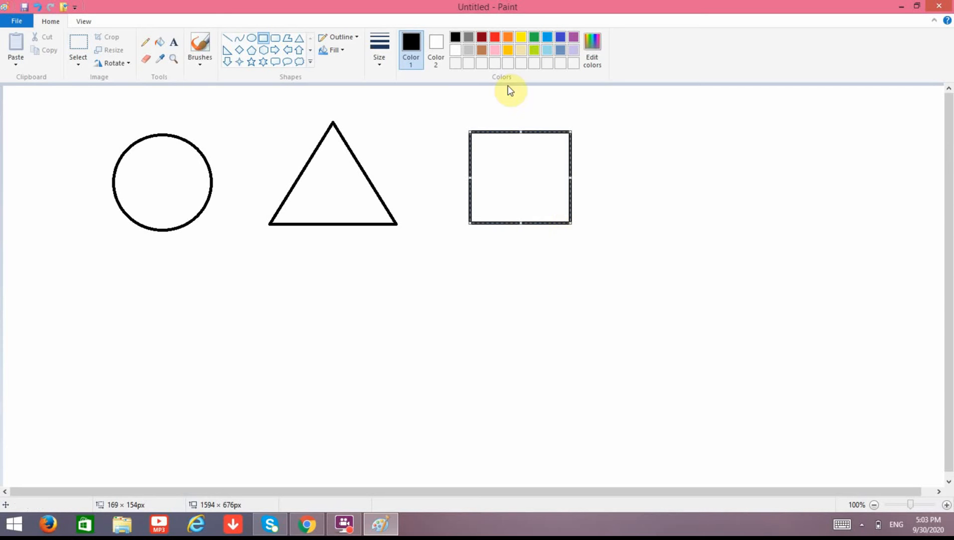
left_click(240, 50)
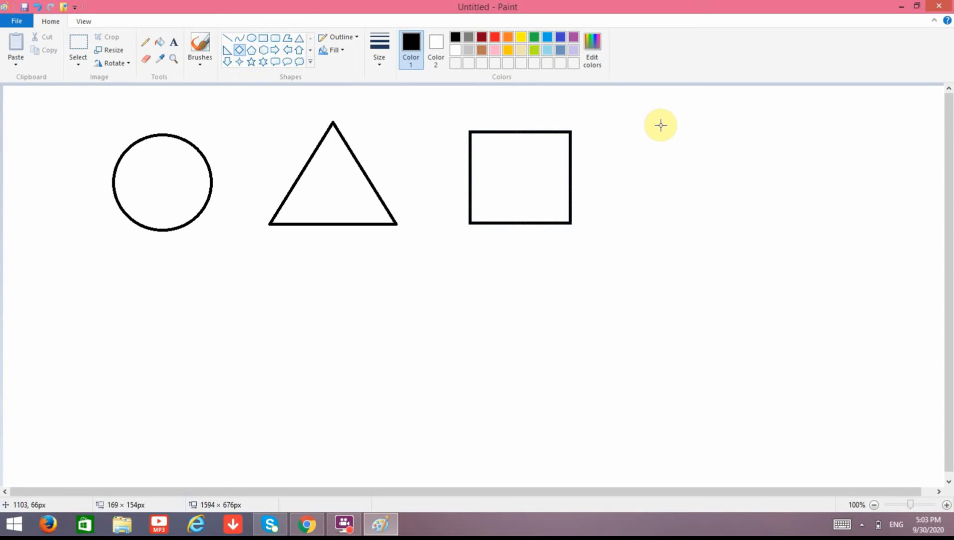
left_click_drag(654, 113, 763, 250)
left_click(371, 101)
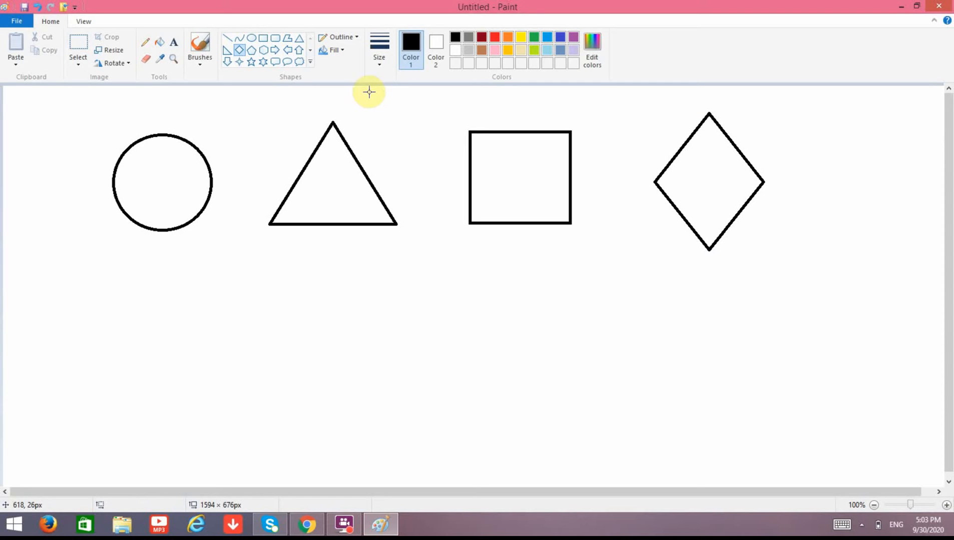
- Draw a five-point star of about 208 × 204 px below the circle and a pentagon of about 200 × 178 px beside it
left_click(252, 63)
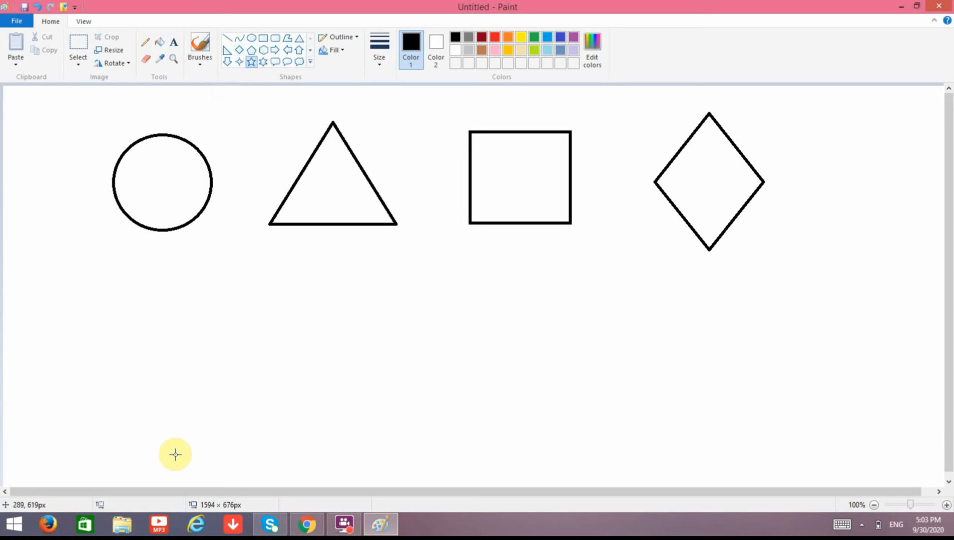
left_click_drag(120, 276, 245, 398)
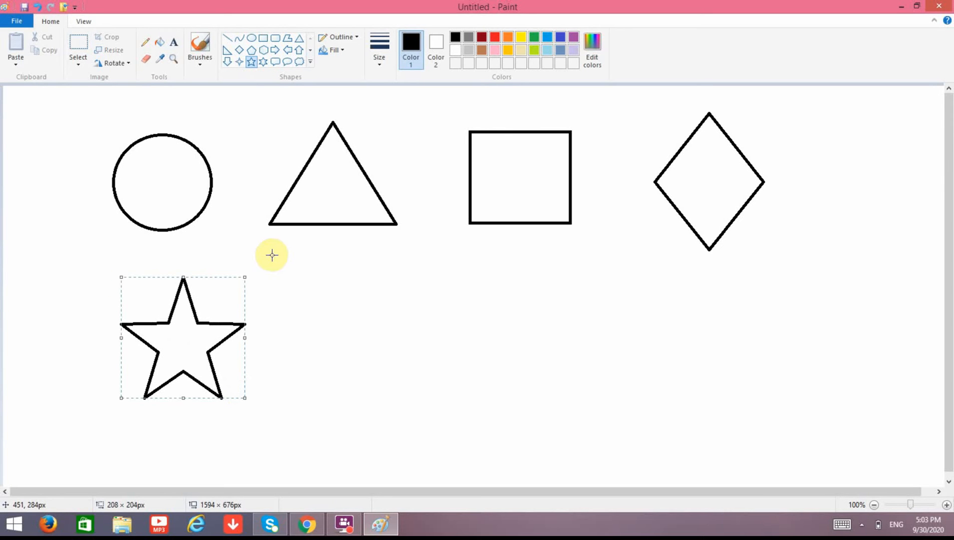
left_click(252, 50)
left_click_drag(310, 295, 426, 396)
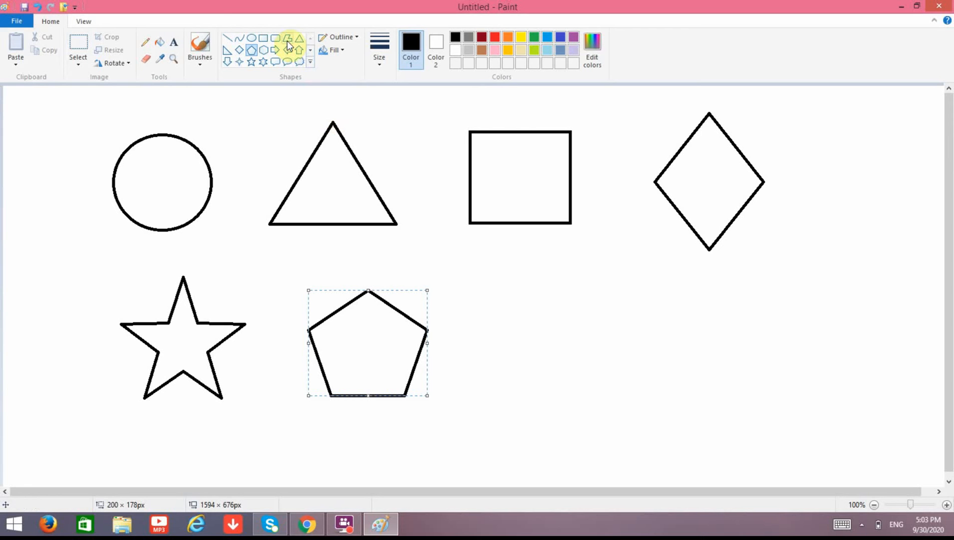
- Draw a heart of about 211 × 182 px beside the pentagon, below the square
left_click(311, 63)
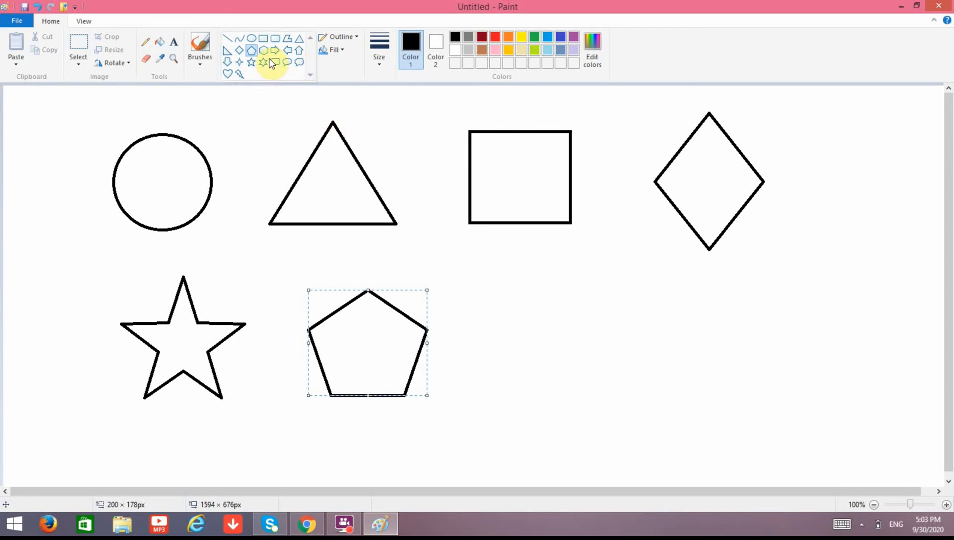
left_click(226, 74)
left_click_drag(485, 305, 603, 401)
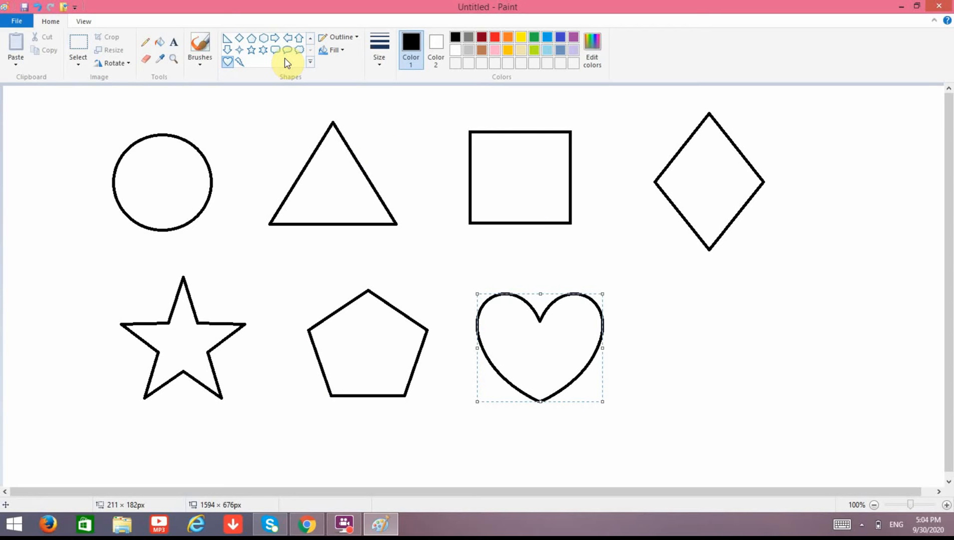
- Draw a cloud callout below the diamond, with its small bubbles trailing toward the heart, and deselect it
left_click(298, 50)
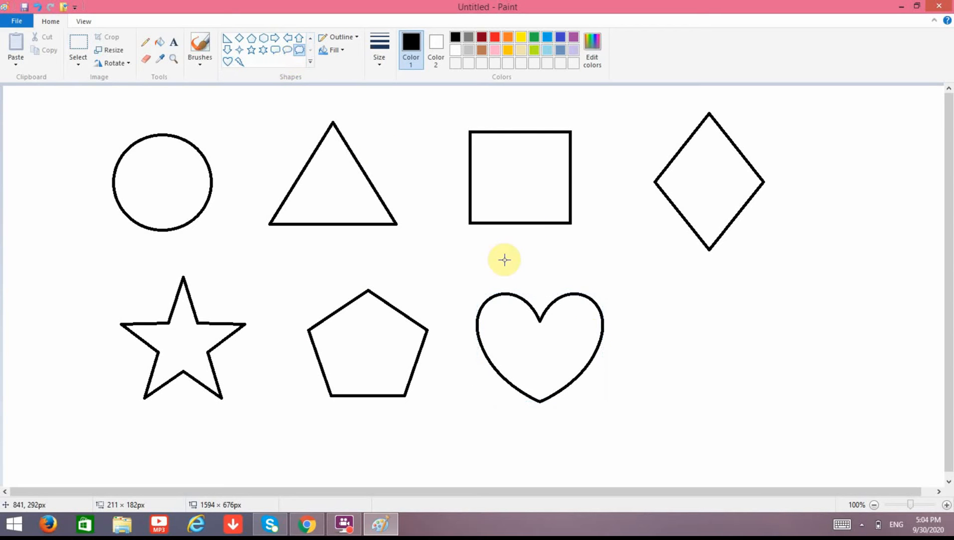
left_click_drag(683, 361, 846, 259)
left_click_drag(777, 287, 763, 311)
left_click(844, 186)
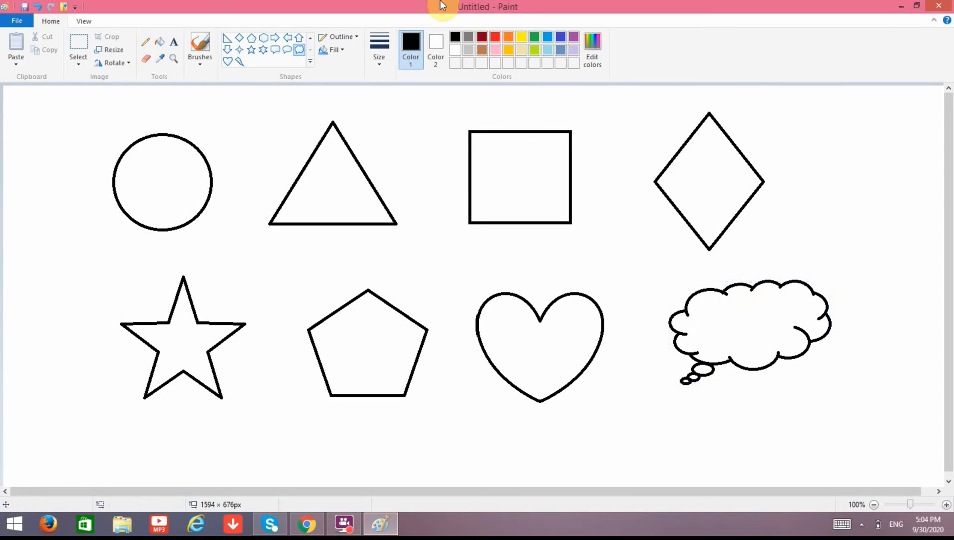
- Draw pairs of small oval eyes inside the circle, about 36 × 32 px each, and inside the triangle, about 34 × 31 px each
left_click(309, 39)
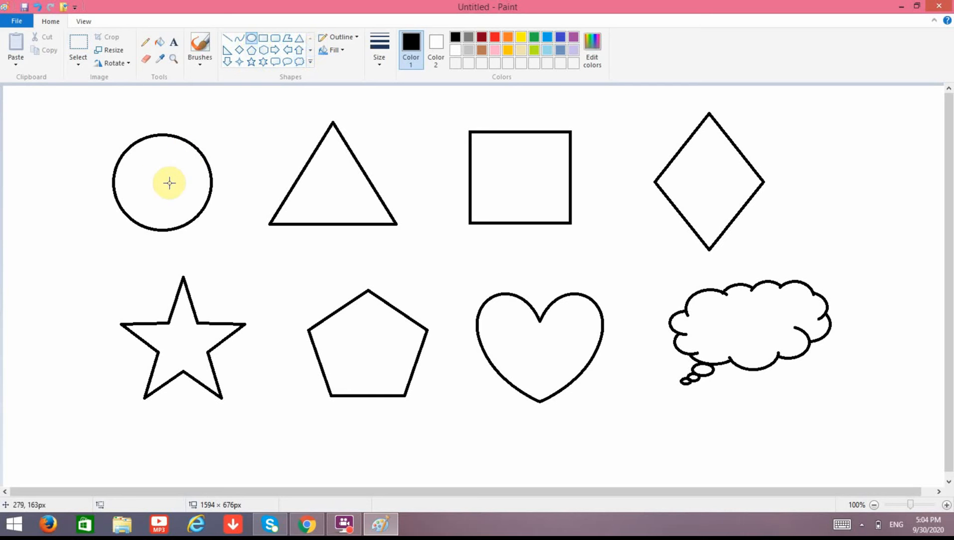
left_click_drag(155, 159, 135, 178)
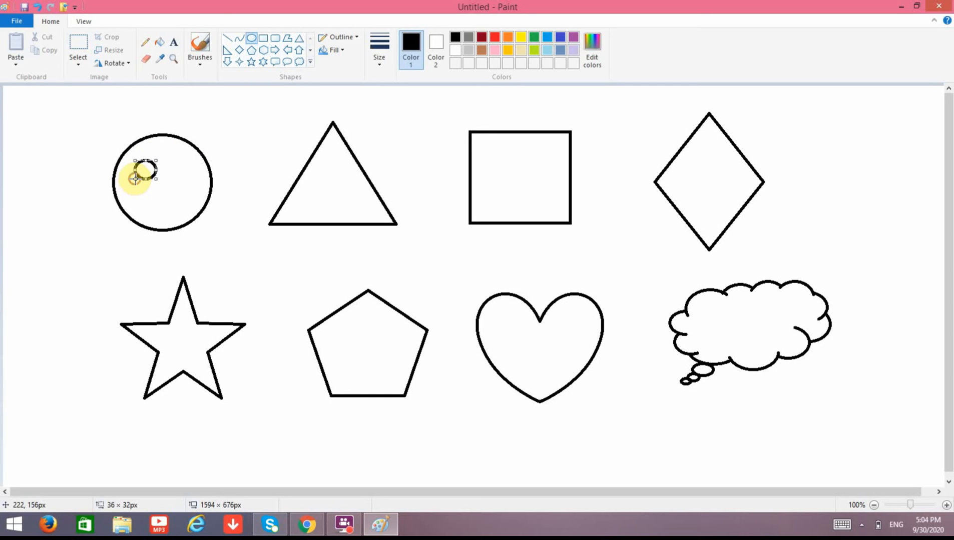
left_click_drag(189, 159, 168, 177)
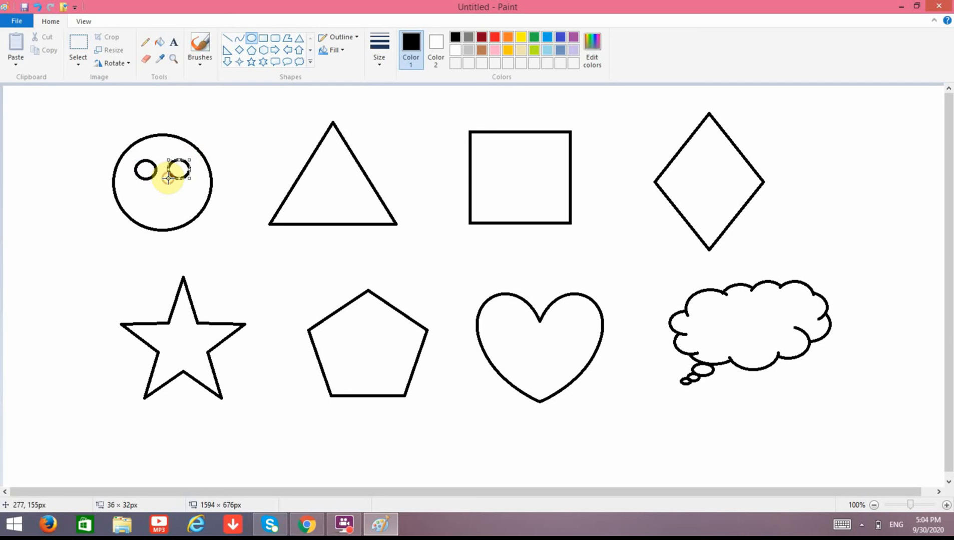
left_click_drag(324, 168, 334, 187)
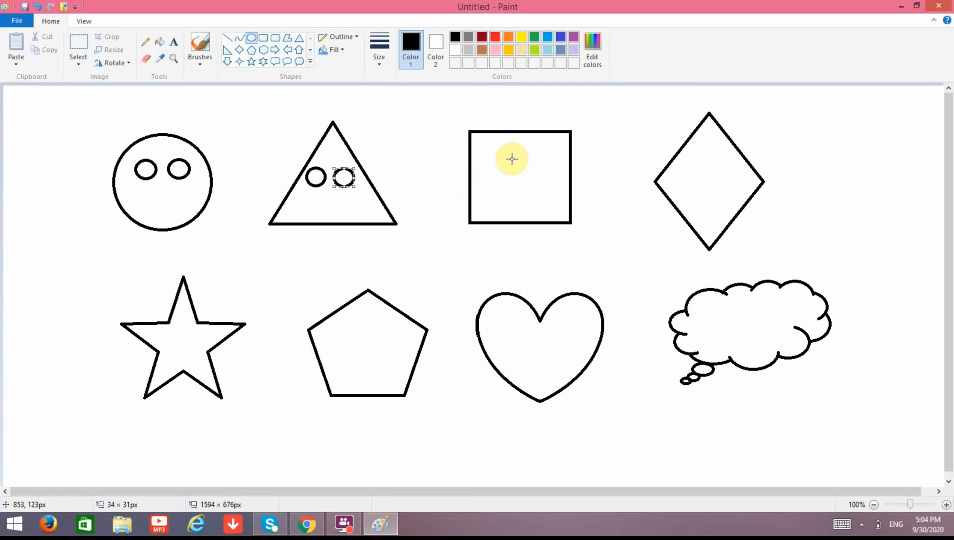
- Draw two oval eyes of about 36 × 36 px inside the square and two of about 39 × 35 px in the diamond's upper half
left_click_drag(514, 154, 494, 175)
left_click_drag(552, 153, 535, 173)
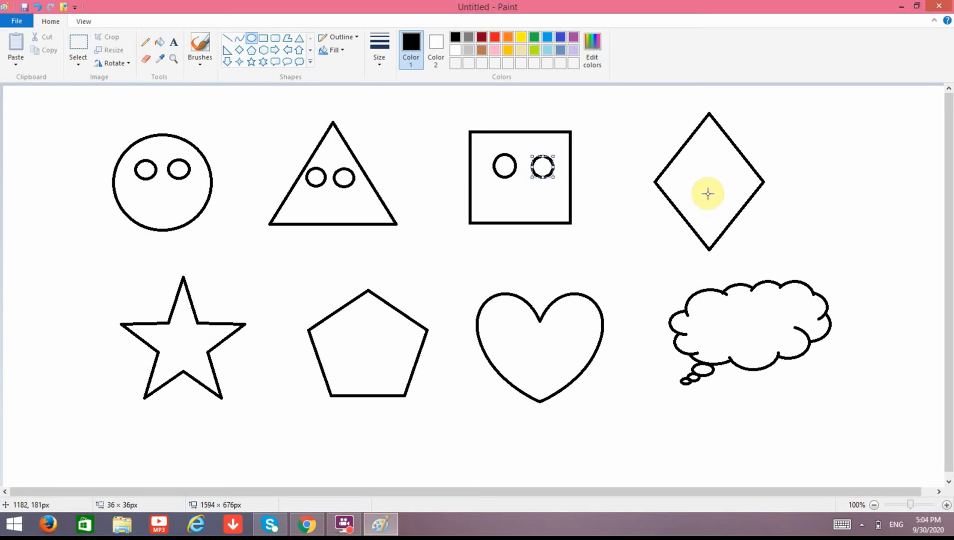
left_click_drag(701, 151, 680, 170)
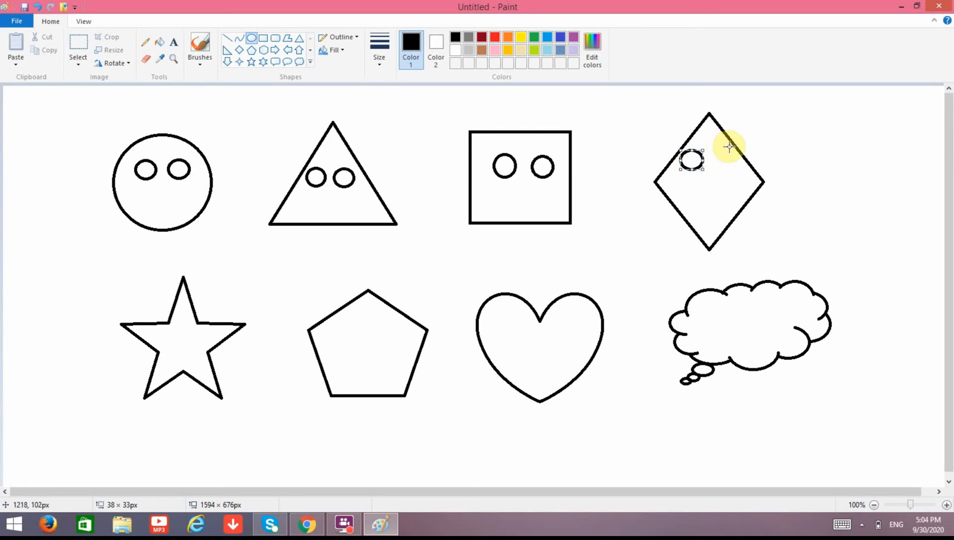
left_click_drag(730, 147, 709, 168)
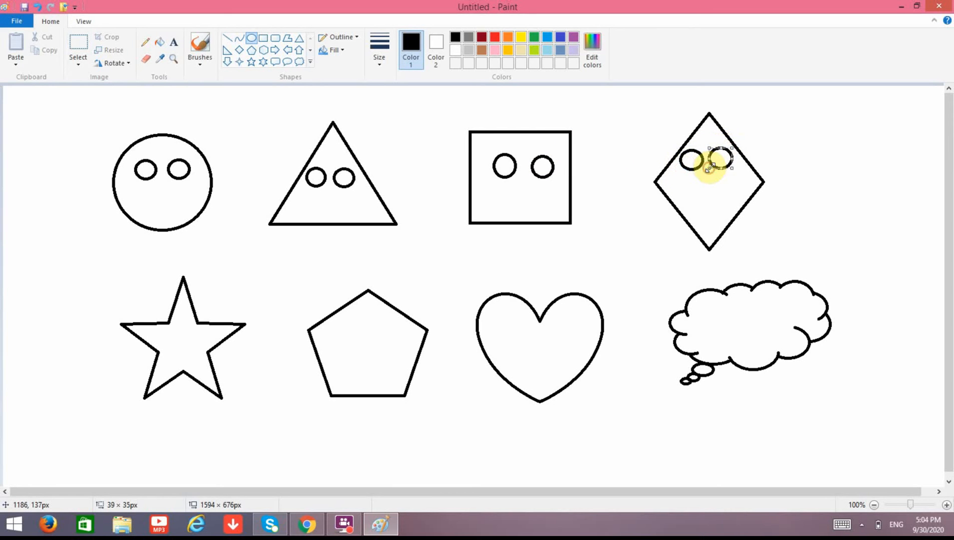
left_click(855, 516)
left_click(568, 424)
- Draw two oval eyes of about 27 × 24 px in the star's centre and two of about 37 × 36 px in the pentagon
mouse_move(176, 333)
left_mouse_down()
mouse_move(162, 346)
mouse_move(191, 343)
left_mouse_up()
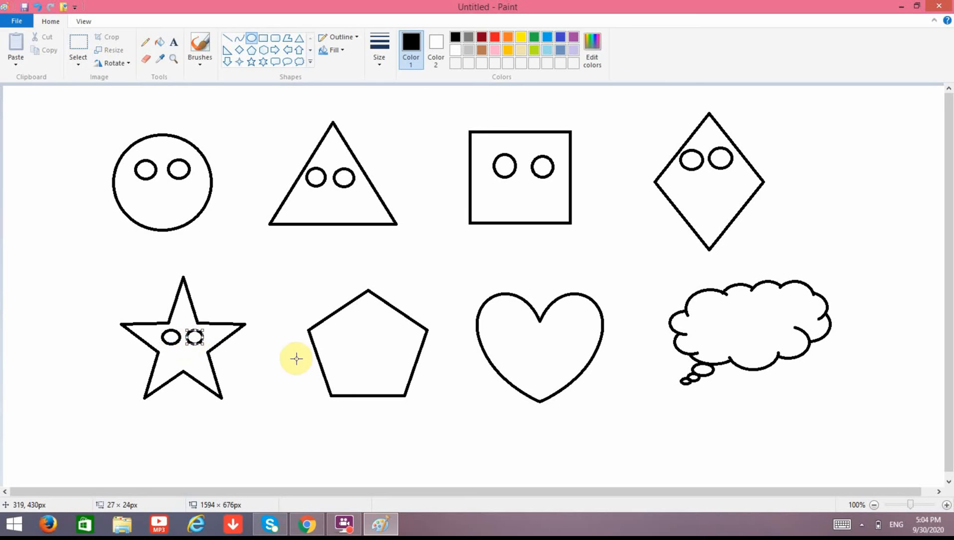
left_click_drag(355, 325, 333, 344)
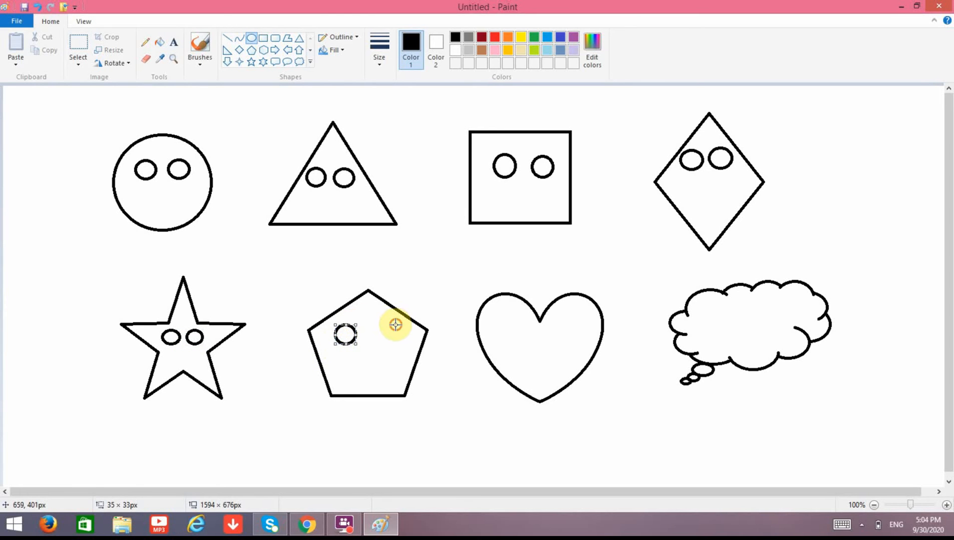
left_click_drag(394, 323, 375, 345)
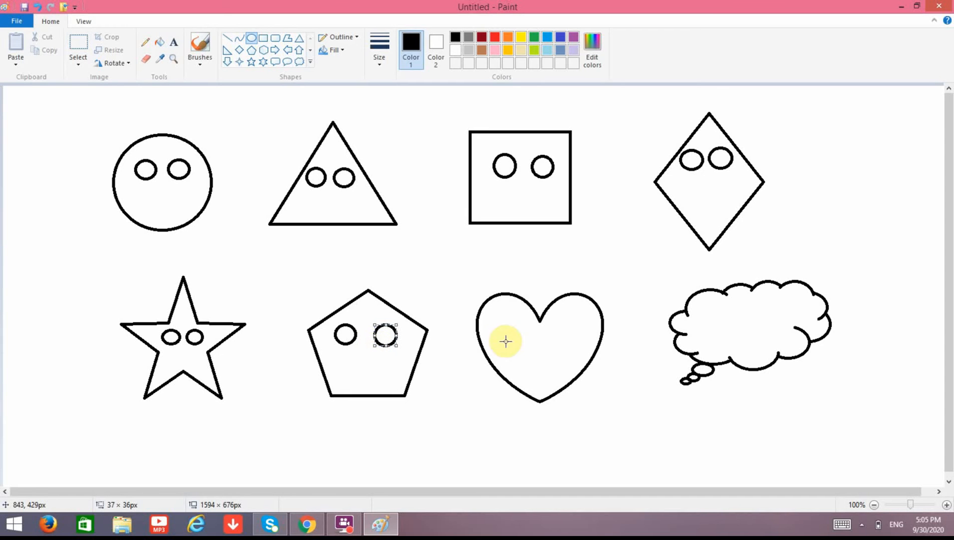
- Draw two oval eyes of about 35 × 34 px inside the heart and two wider ones of about 46 × 28 px inside the cloud callout
left_click_drag(531, 325, 509, 345)
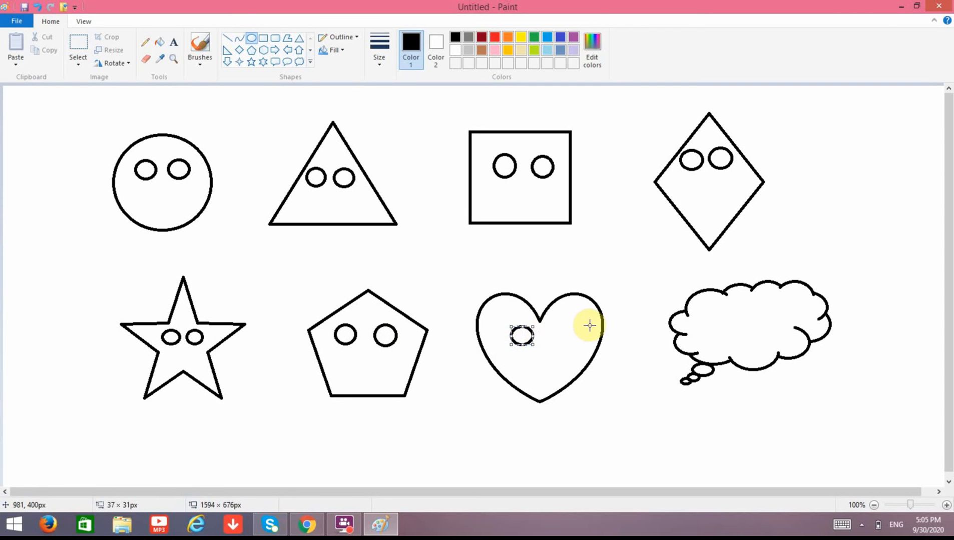
left_click_drag(581, 324, 559, 343)
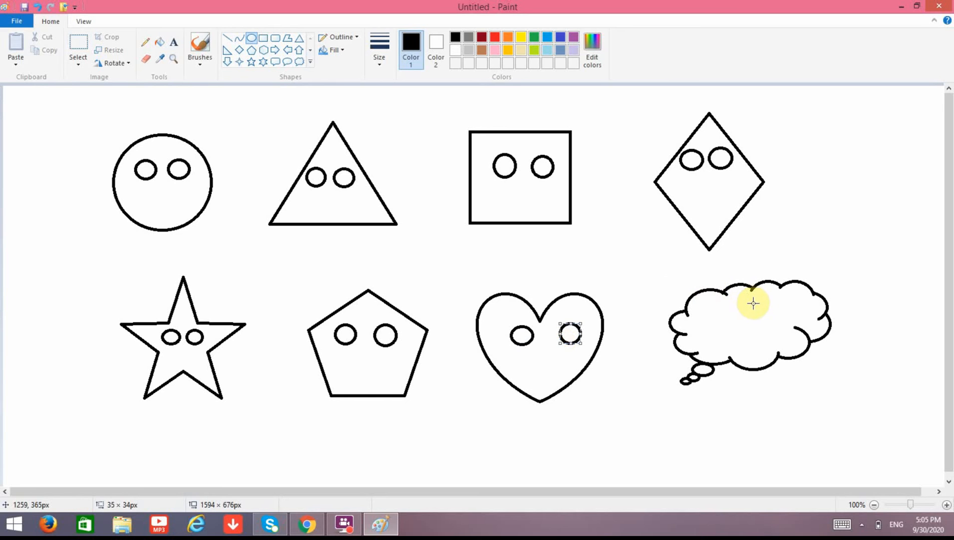
left_click_drag(753, 303, 728, 324)
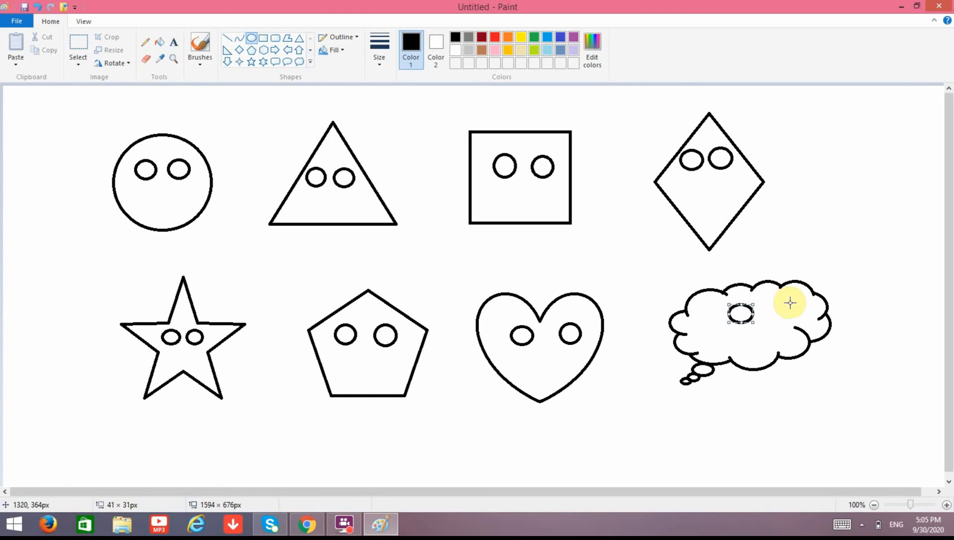
left_click_drag(790, 303, 763, 319)
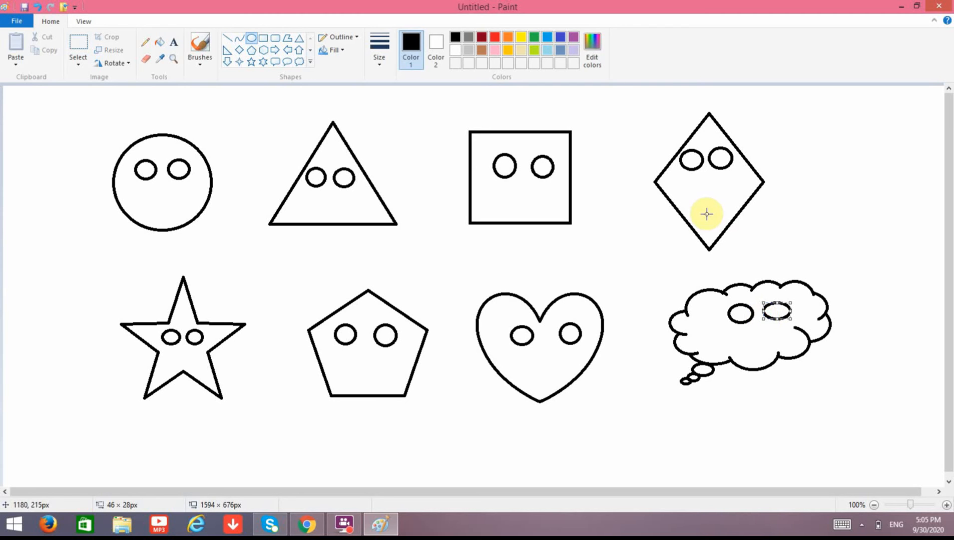
- Draw a curved smile of about 76 × 27 px below the eyes of the circle with the Curve tool
left_click(239, 38)
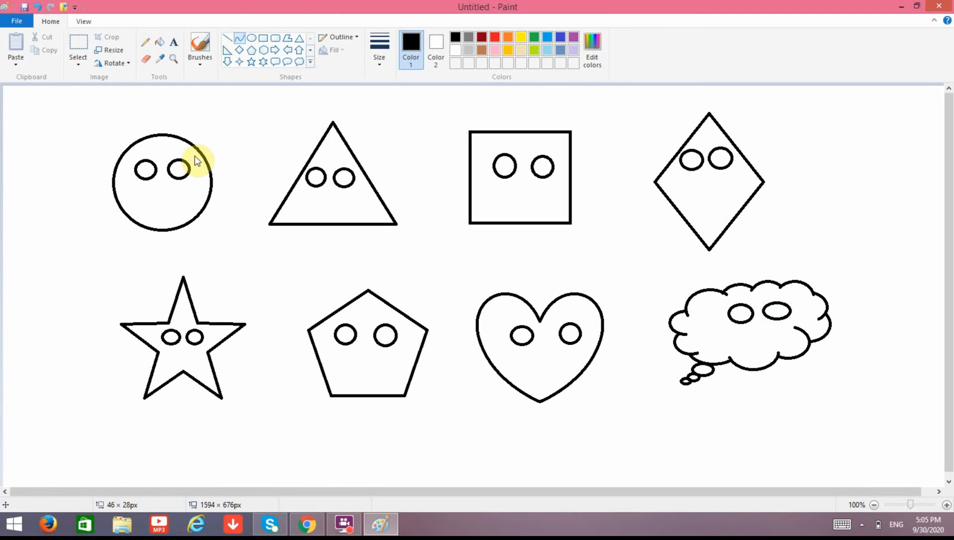
left_click_drag(143, 190, 164, 204)
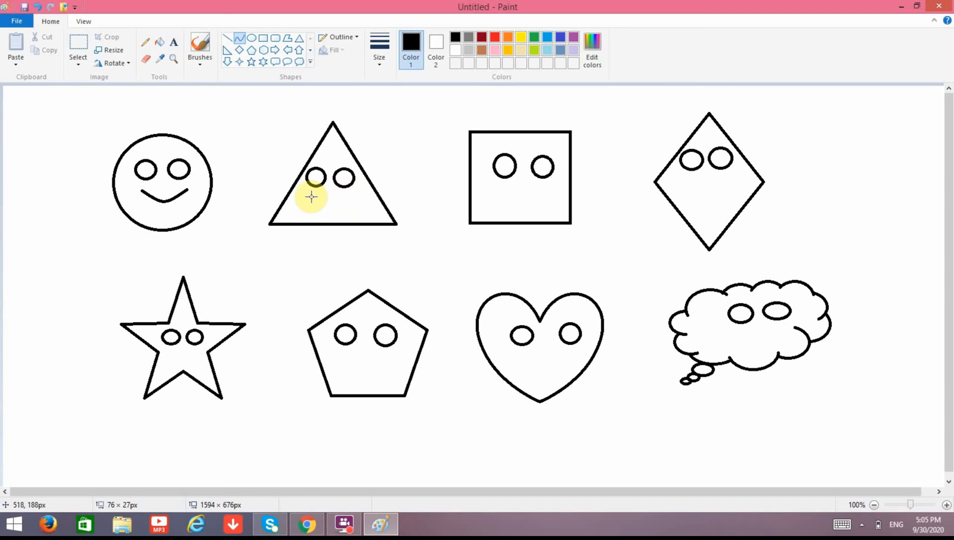
left_click_drag(310, 195, 163, 200)
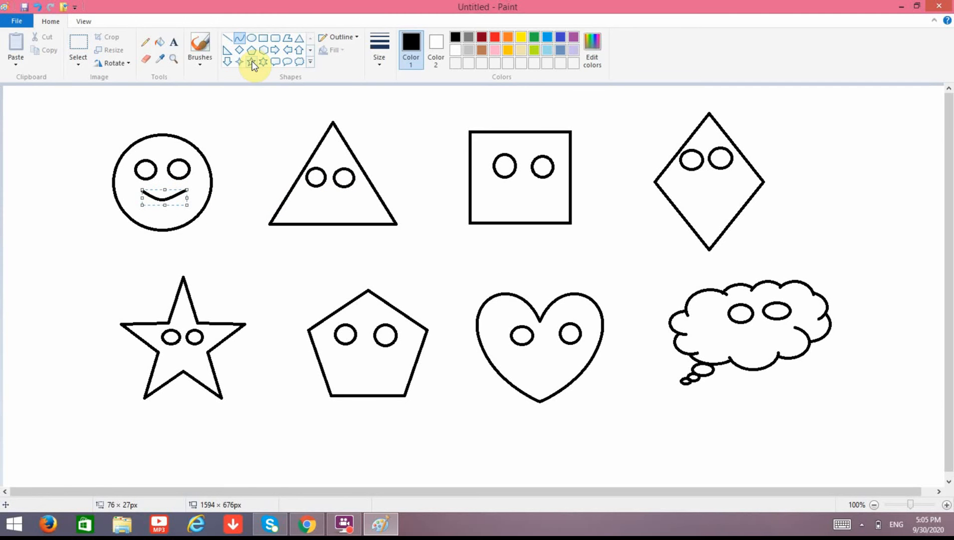
right_click(177, 198)
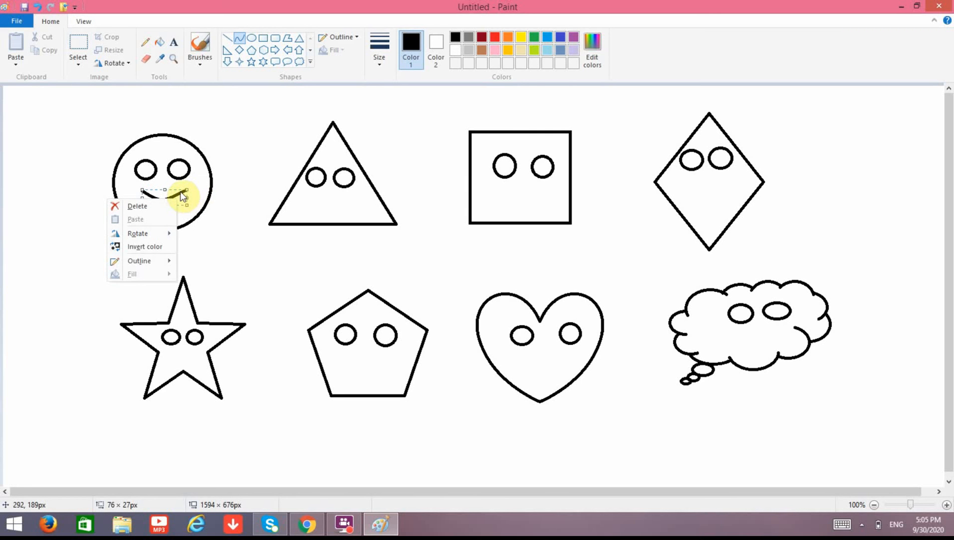
left_click(181, 193)
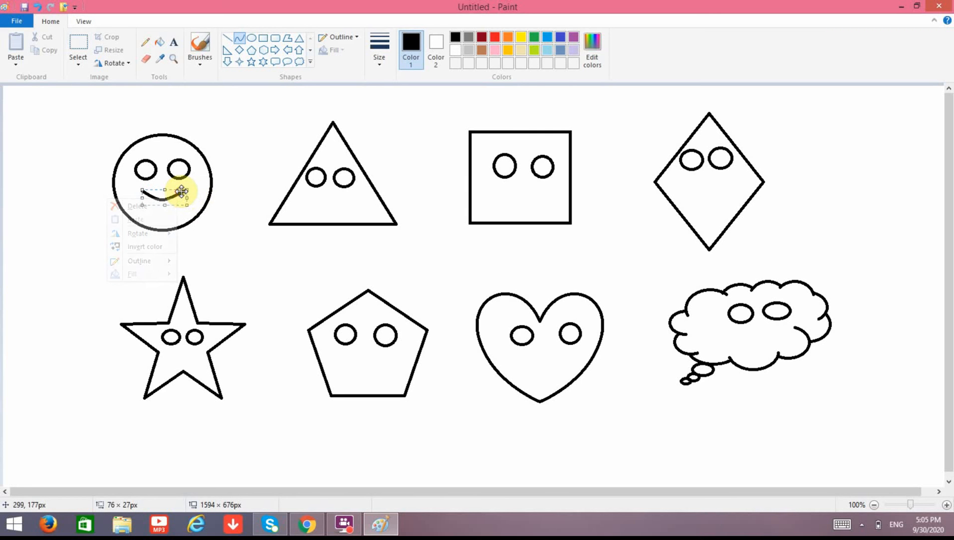
- Draw curved smiles below the eyes of the triangle, about 73 × 19 px, and the square, about 73 × 22 px
left_click(240, 39)
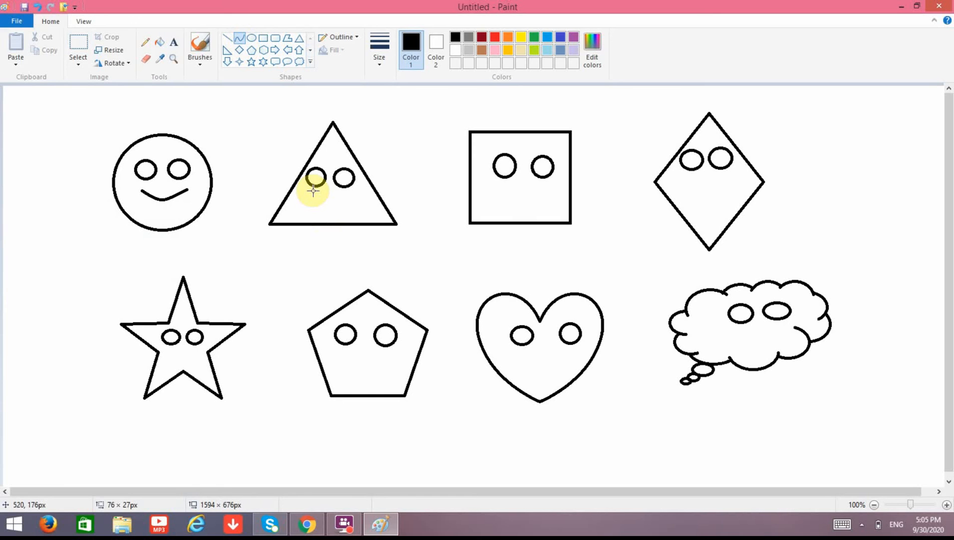
mouse_move(309, 195)
left_mouse_down()
mouse_move(352, 196)
mouse_move(331, 205)
left_mouse_up()
left_click(331, 205)
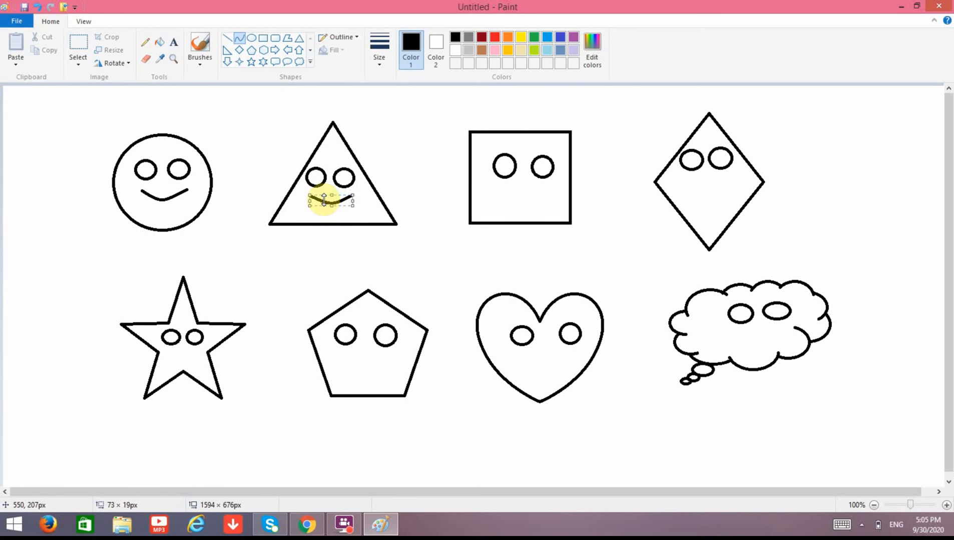
left_click(240, 38)
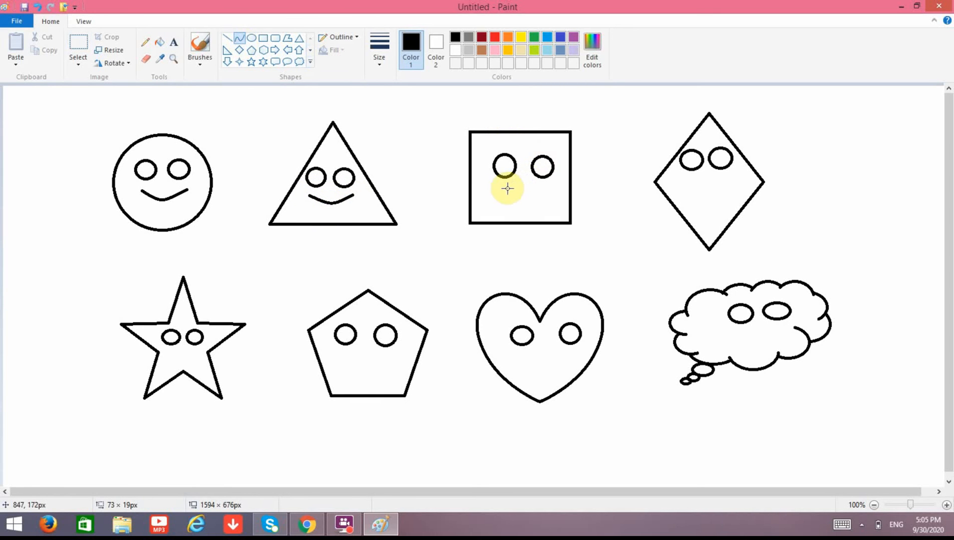
mouse_move(500, 193)
left_mouse_down()
mouse_move(544, 192)
mouse_move(522, 202)
left_mouse_up()
left_click(239, 38)
left_click_drag(704, 175, 530, 199)
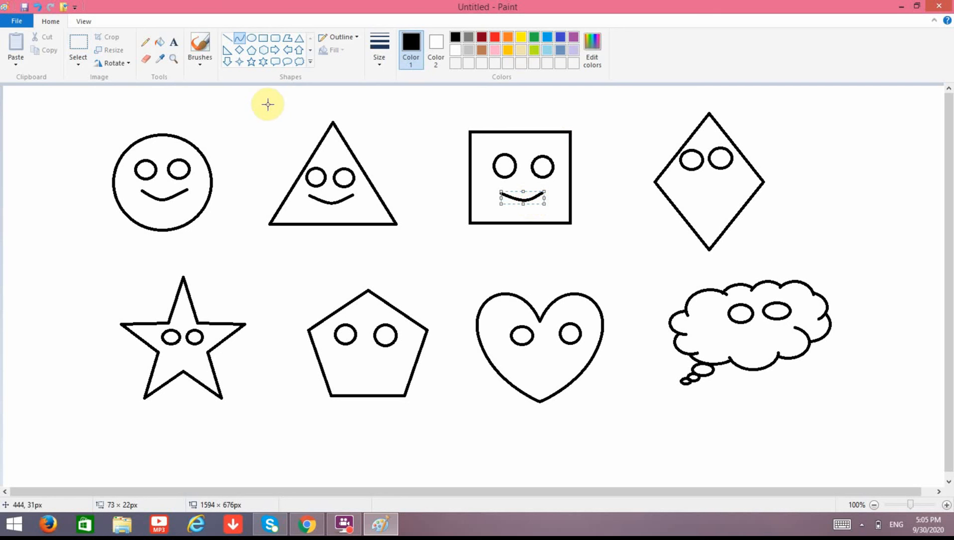
- Draw curved smiles below the eyes of the diamond, about 70 × 25 px, and the star, about 57 × 19 px
left_click(240, 39)
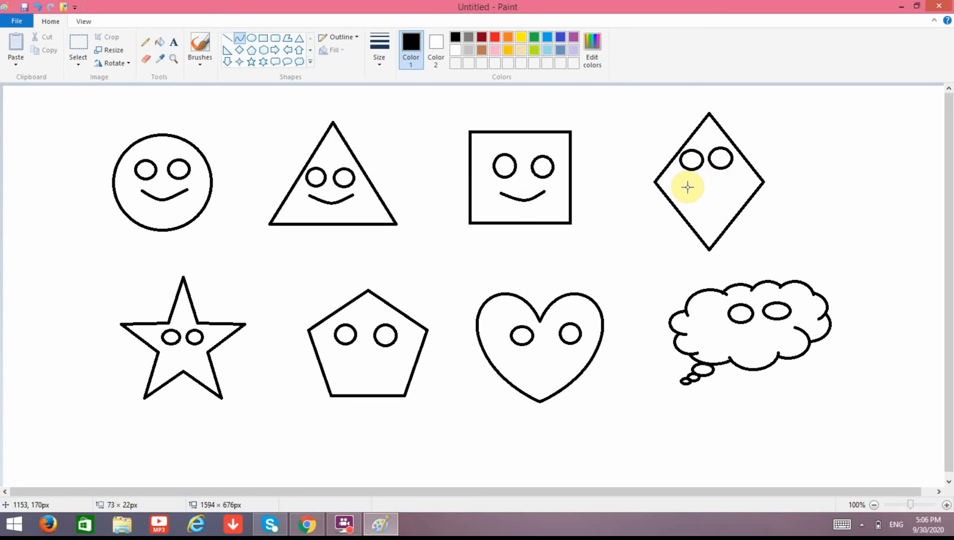
mouse_move(687, 188)
left_mouse_down()
mouse_move(730, 187)
mouse_move(706, 200)
left_mouse_up()
left_click(707, 201)
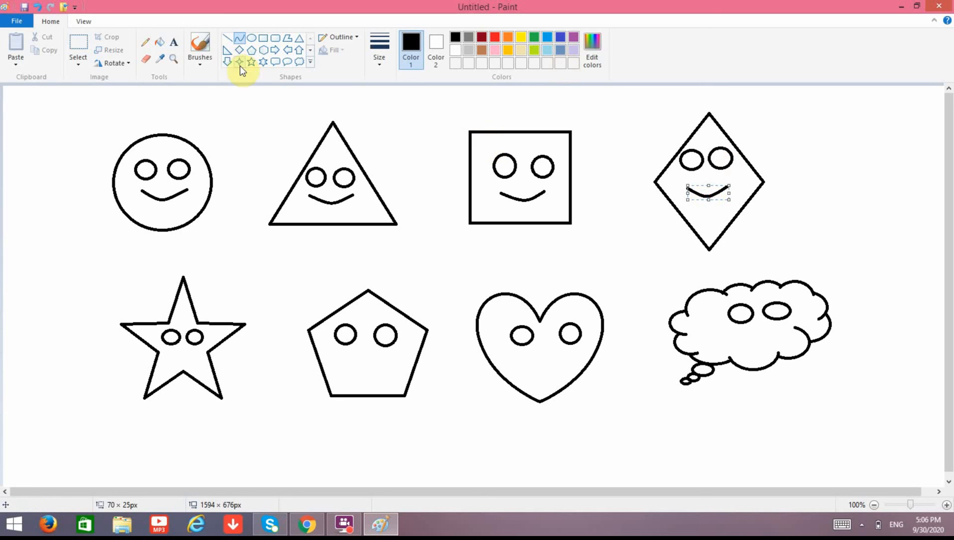
left_click(239, 39)
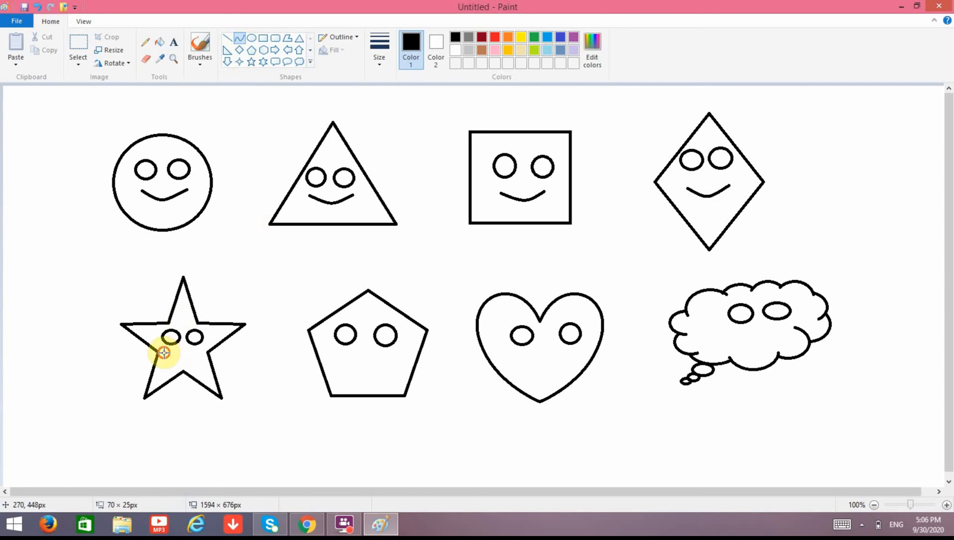
mouse_move(164, 352)
left_mouse_down()
mouse_move(199, 351)
mouse_move(179, 359)
left_mouse_up()
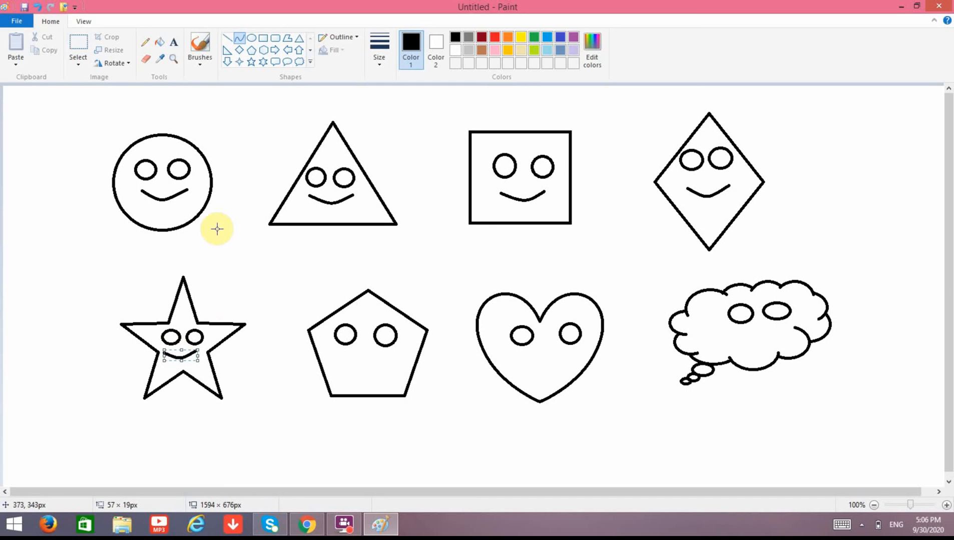
left_click(240, 36)
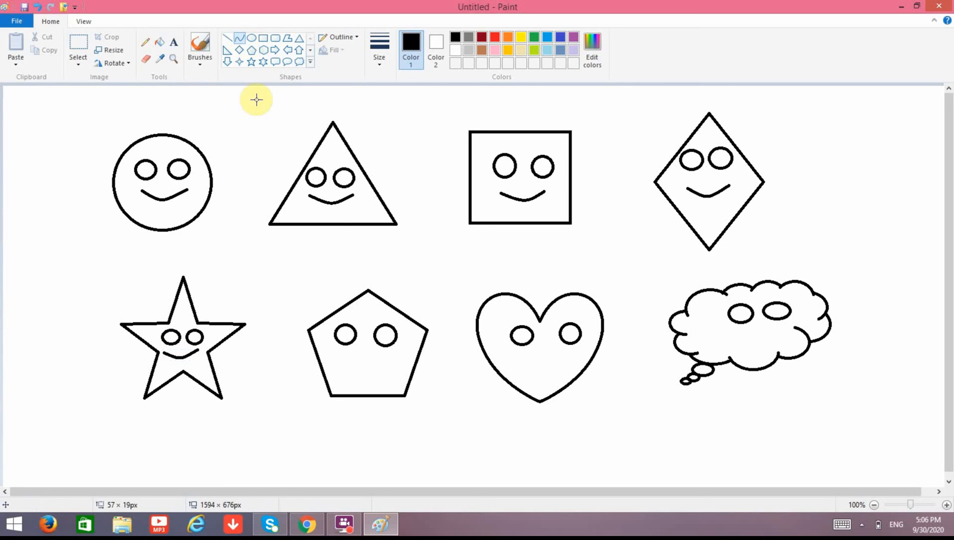
left_click_drag(345, 359, 365, 363)
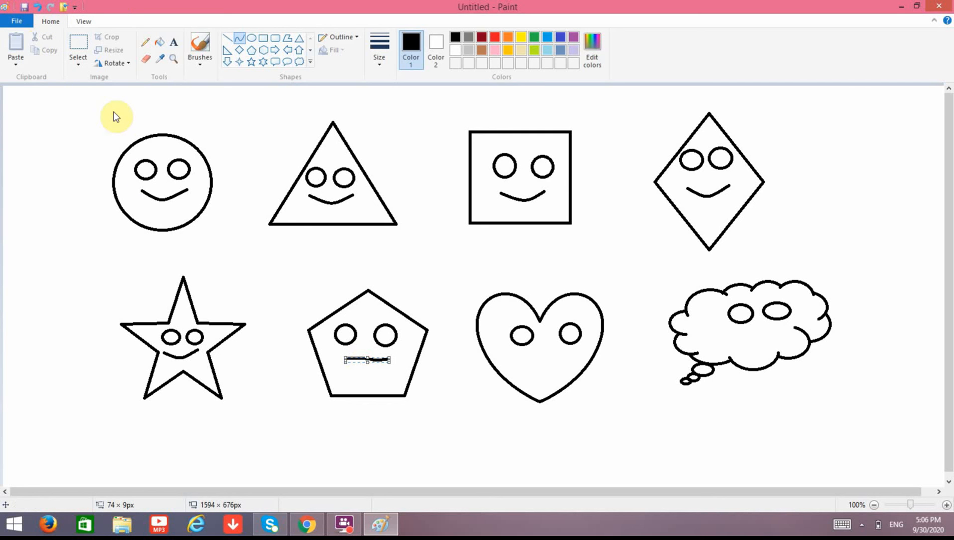
key("Delete")
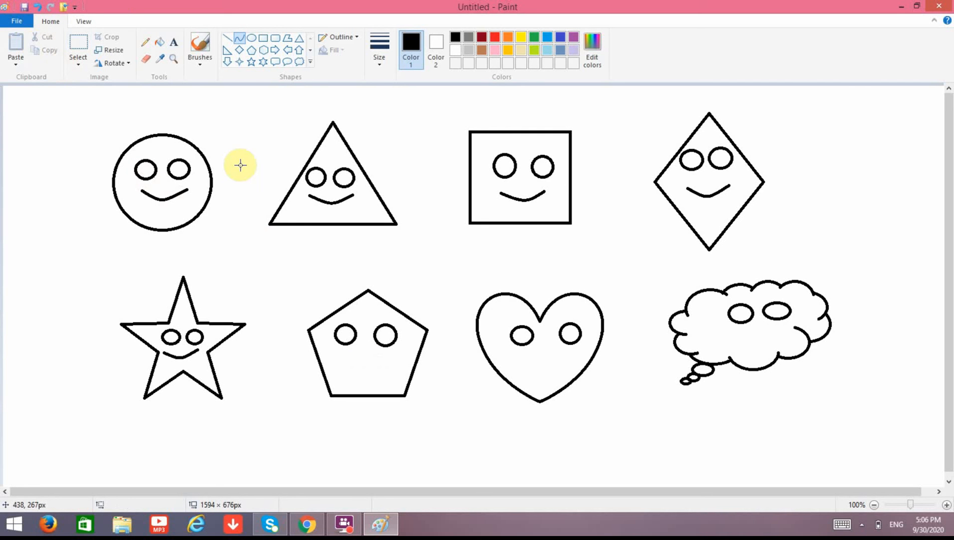
- Draw a curved smile of about 81 × 25 px below the eyes of the pentagon
left_click(236, 40)
mouse_move(342, 362)
left_mouse_down()
mouse_move(391, 359)
mouse_move(367, 373)
left_mouse_up()
left_click(368, 370)
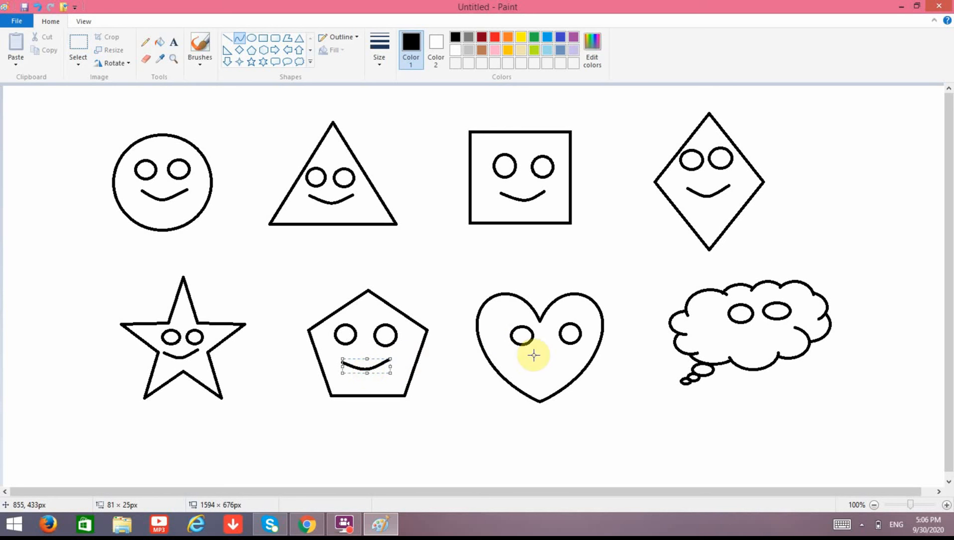
- Draw curved smiles below the eyes of the heart, about 81 × 27 px, and the cloud callout, about 90 × 22 px
left_click(243, 39)
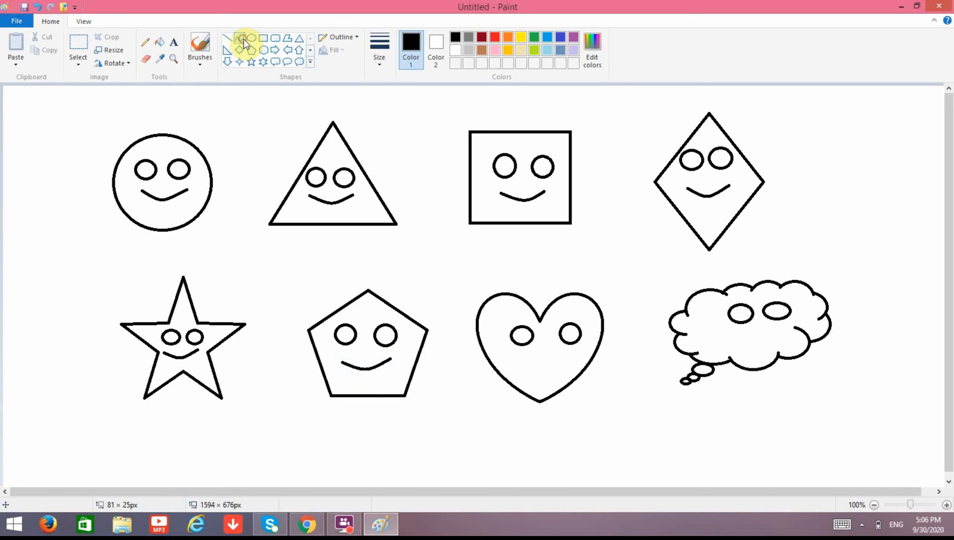
left_click_drag(521, 361, 547, 373)
left_click(547, 376)
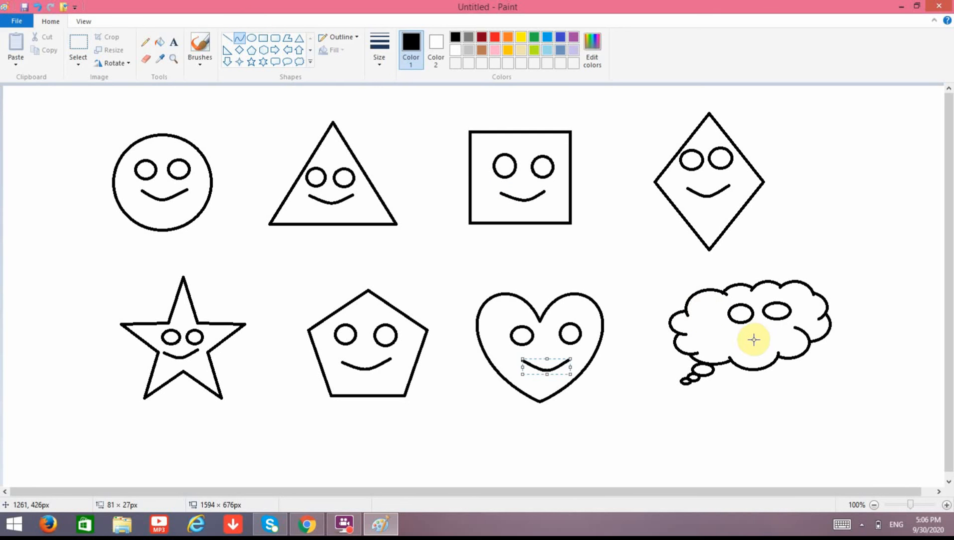
left_click_drag(734, 335, 788, 330)
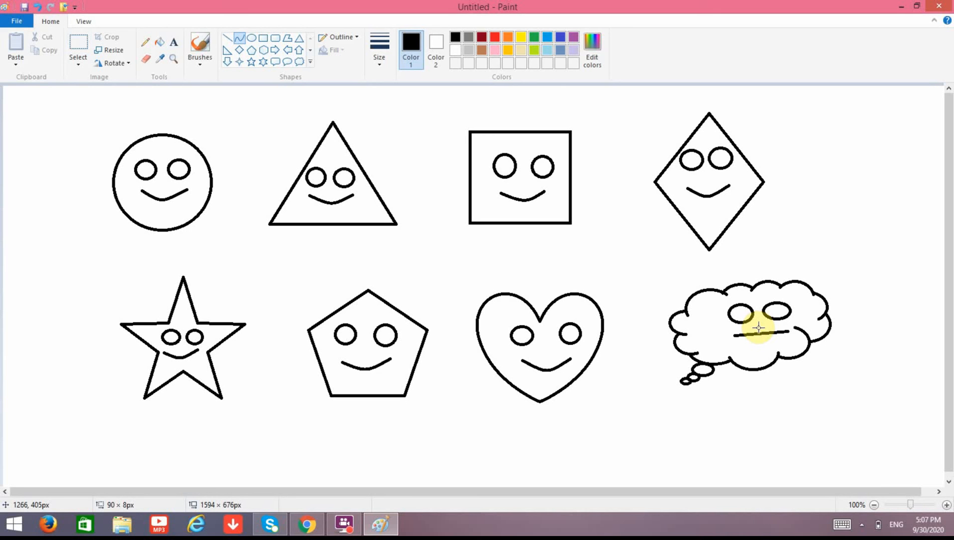
left_click_drag(760, 330, 763, 342)
- Fill both eyes of the circle, triangle, square and diamond with black
left_click(160, 40)
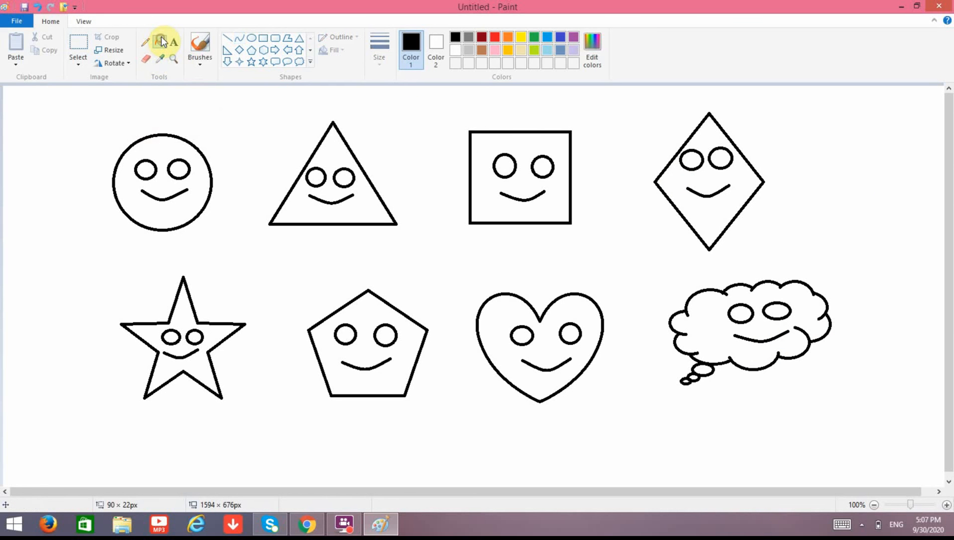
left_click(145, 169)
left_click(179, 169)
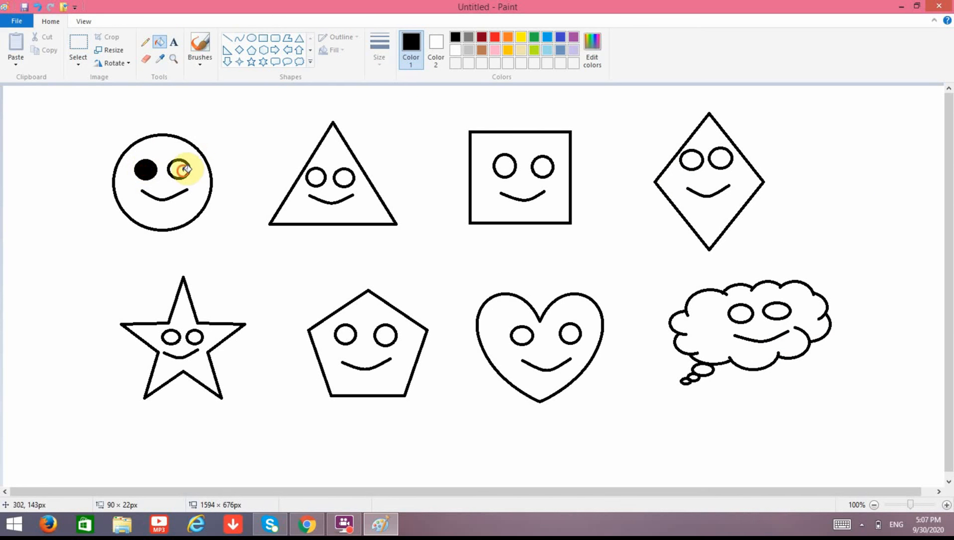
left_click(316, 177)
left_click(349, 176)
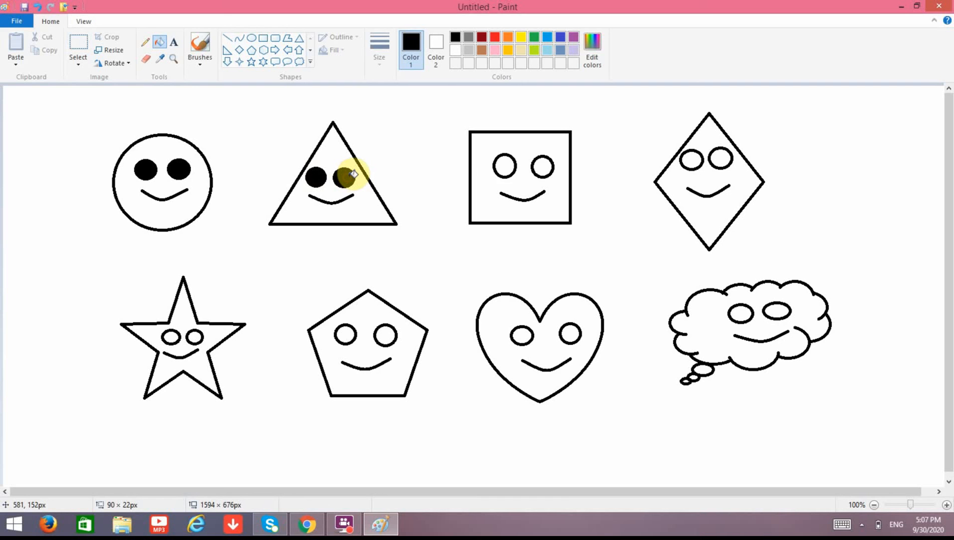
left_click(504, 166)
left_click(544, 167)
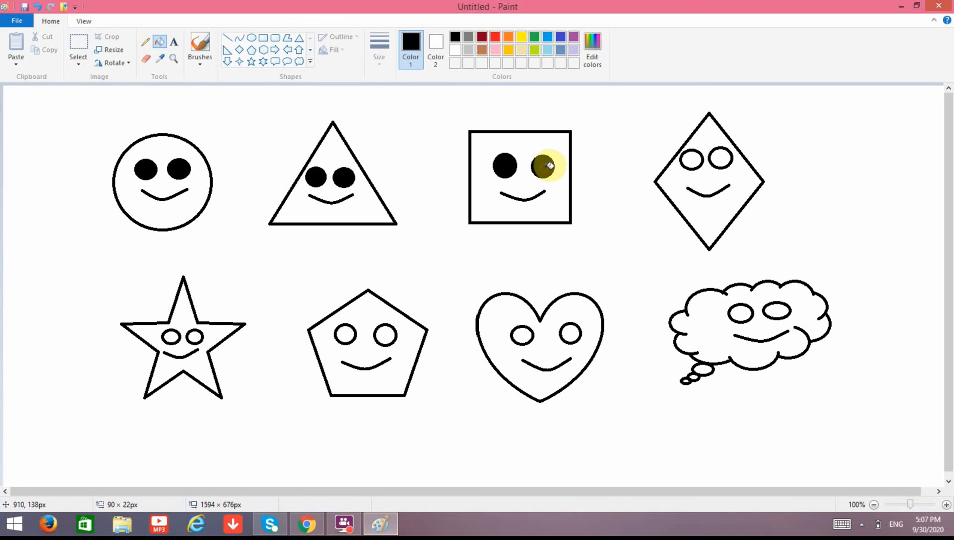
left_click(692, 158)
left_click(721, 158)
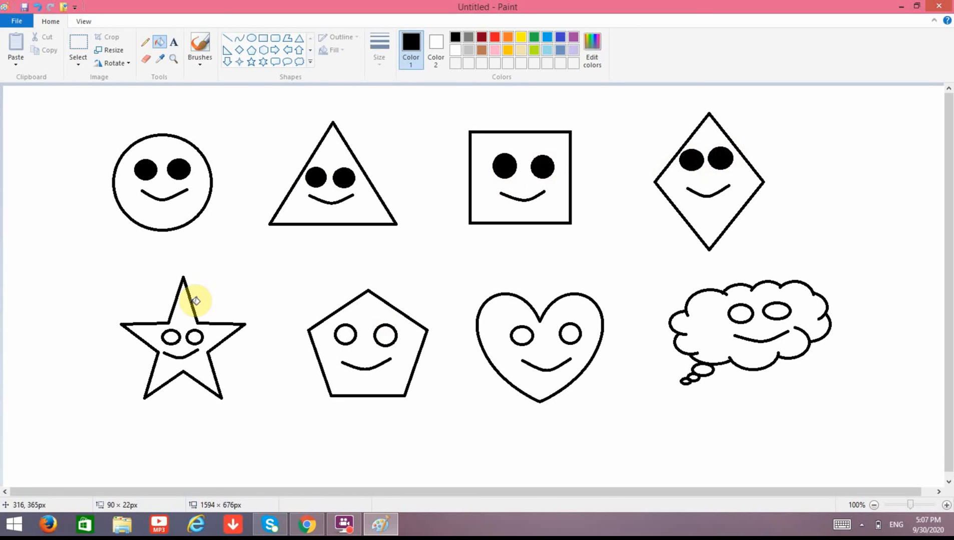
- Fill both eyes of the star, pentagon, heart and cloud callout with black
left_click(171, 337)
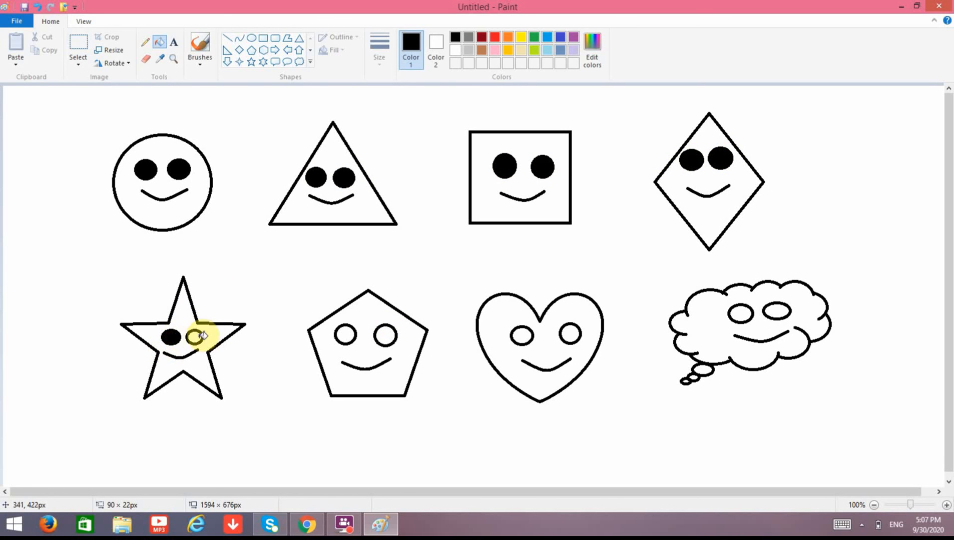
left_click(345, 335)
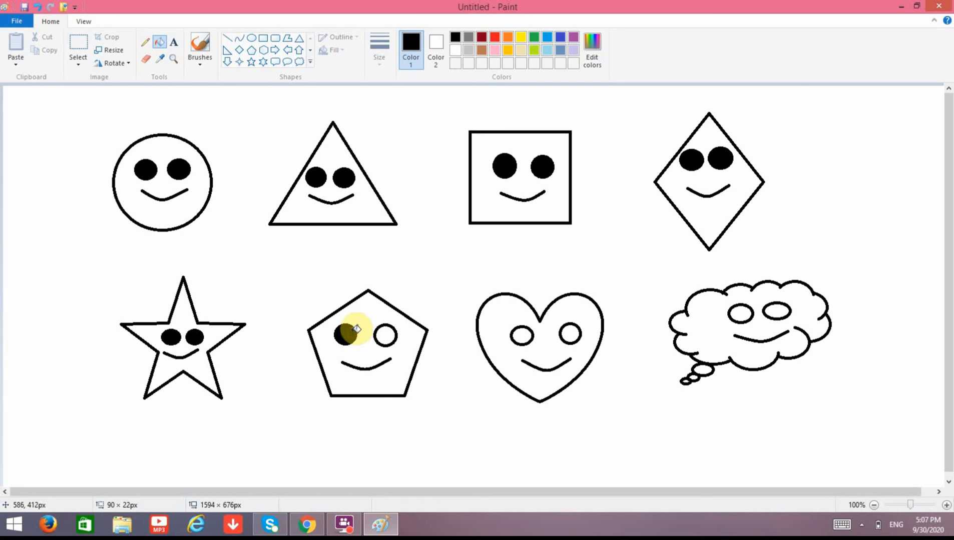
left_click(393, 332)
left_click(522, 334)
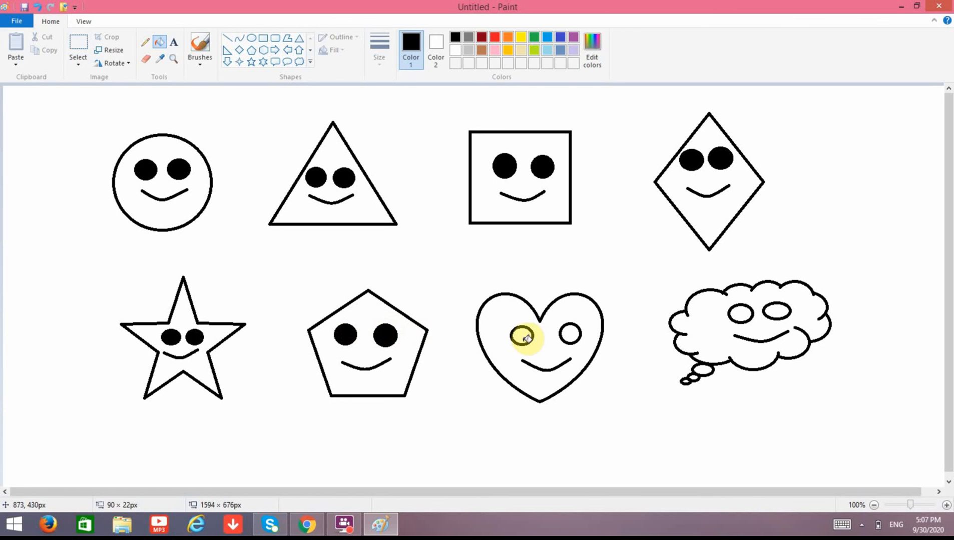
left_click(576, 333)
left_click(739, 312)
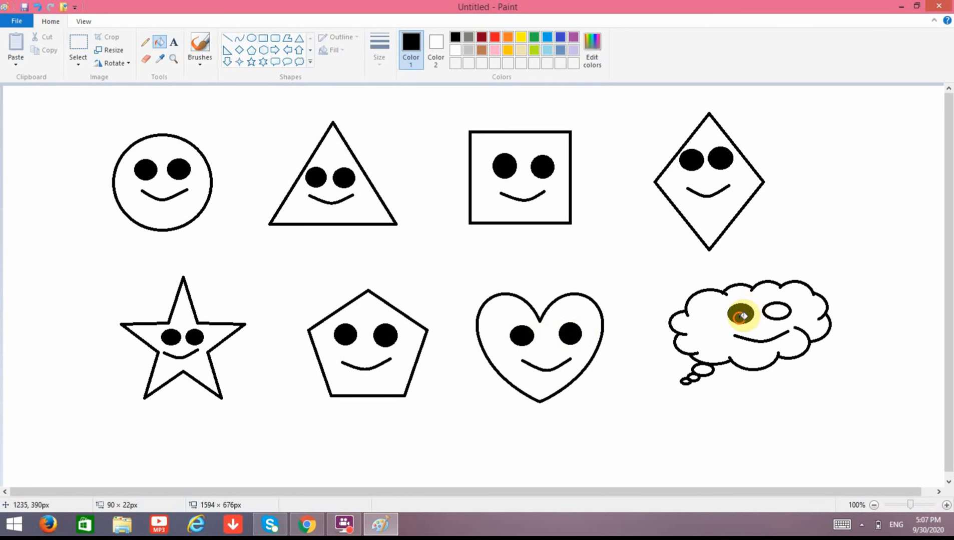
left_click(781, 311)
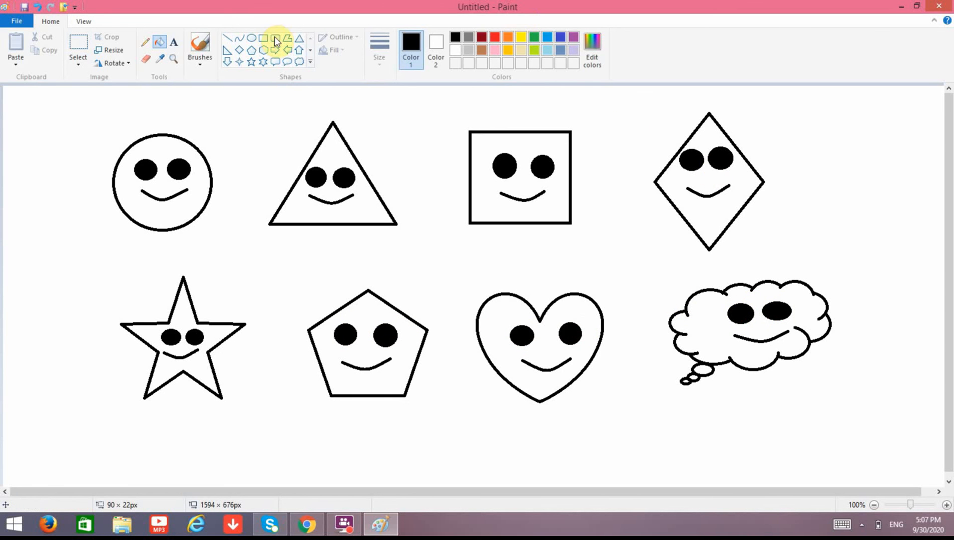
- Fill the heart's body with red and the circle's face with yellow, leaving the eyes and smiles black
left_click(495, 37)
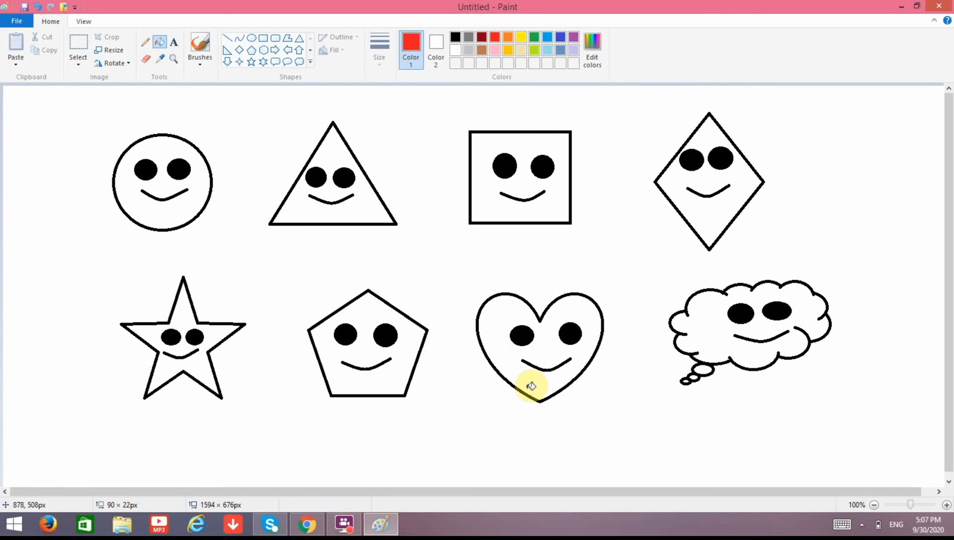
left_click(560, 323)
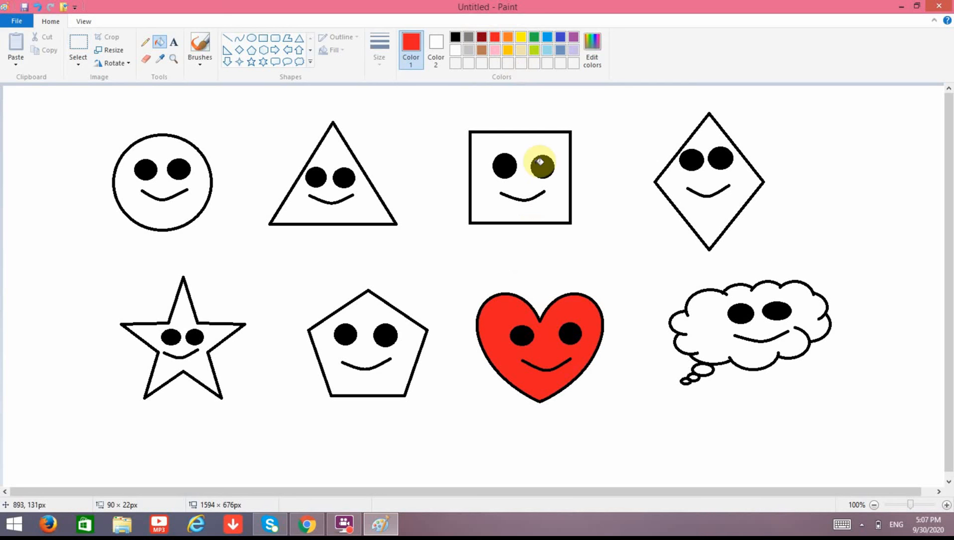
left_click(521, 38)
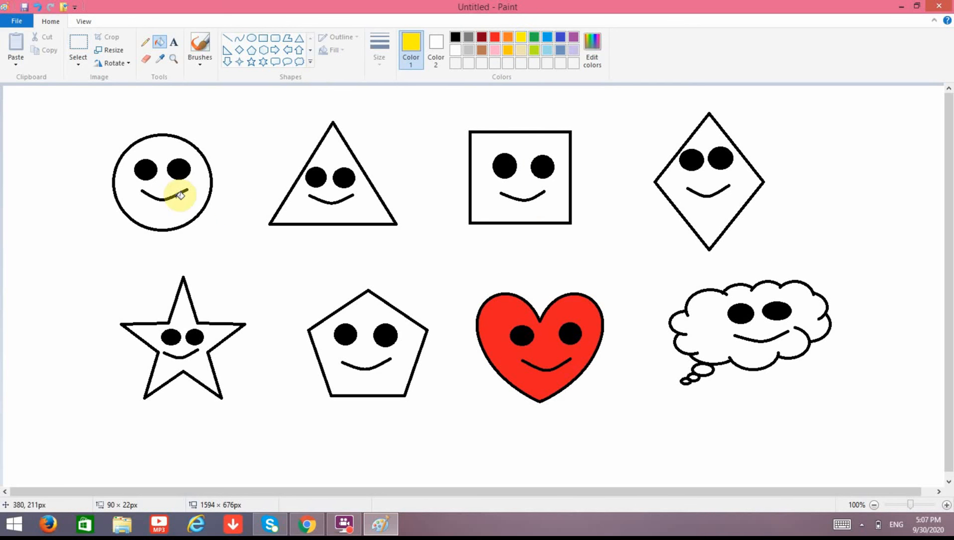
left_click(161, 148)
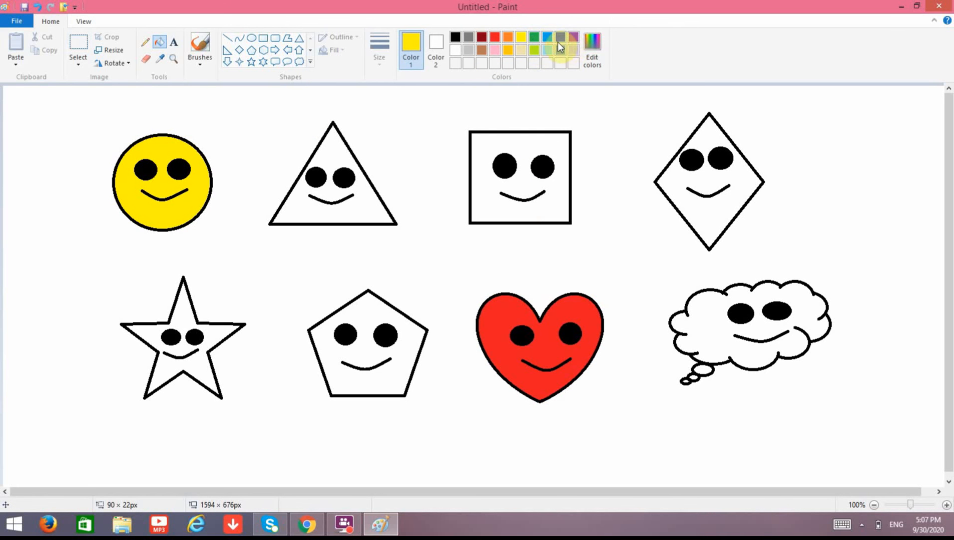
- Fill the triangle's body with purple and the square's body with lime green
left_click(573, 37)
left_click(332, 149)
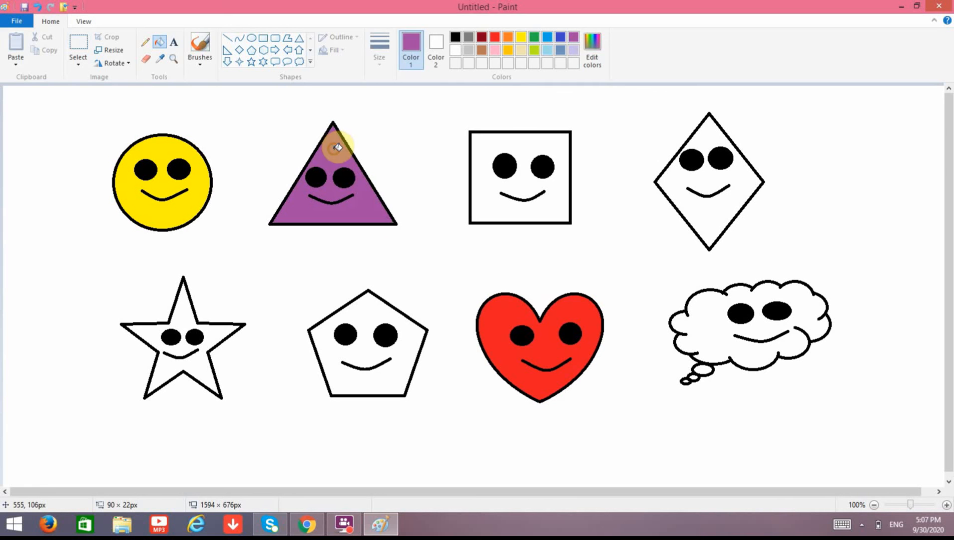
left_click(534, 51)
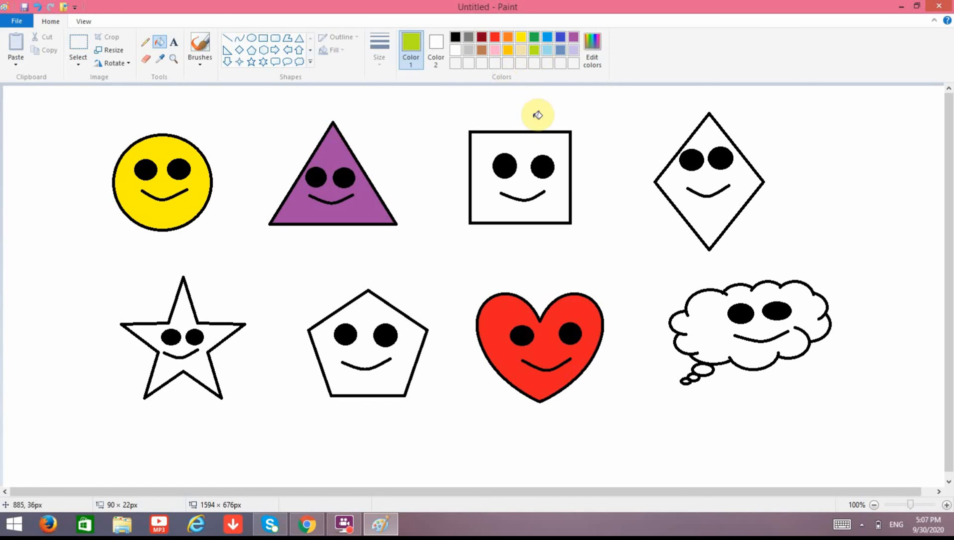
left_click(536, 132)
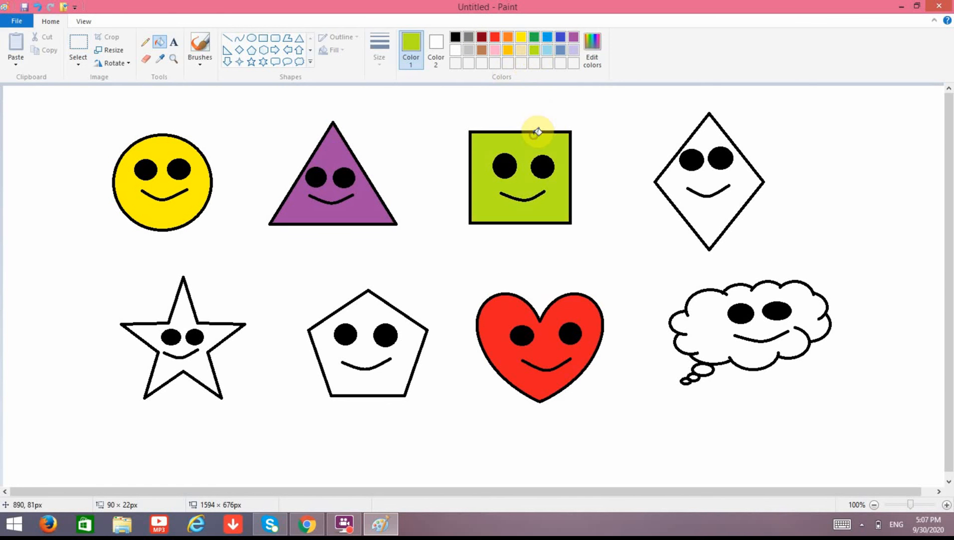
- Fill the diamond's body with light pink and the star's body with yellow
left_click(495, 51)
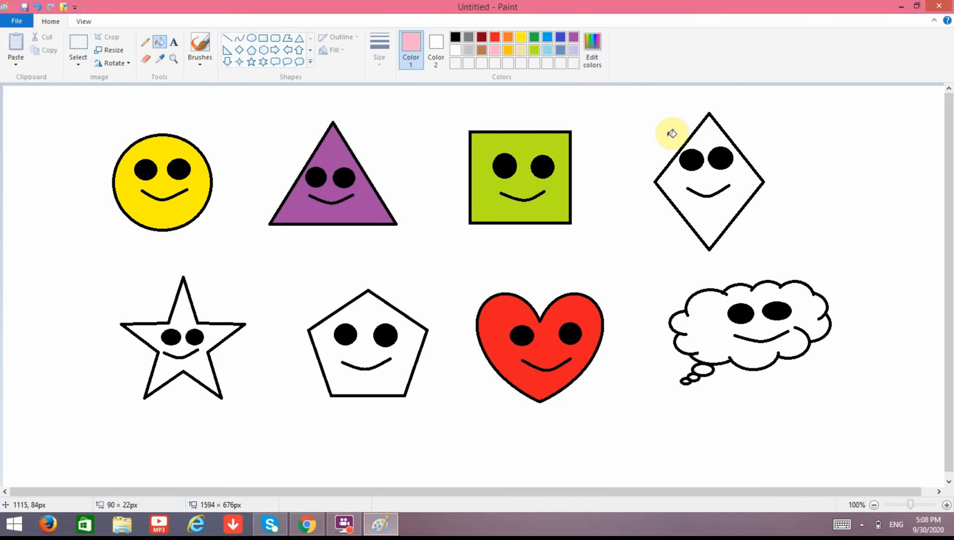
left_click(710, 135)
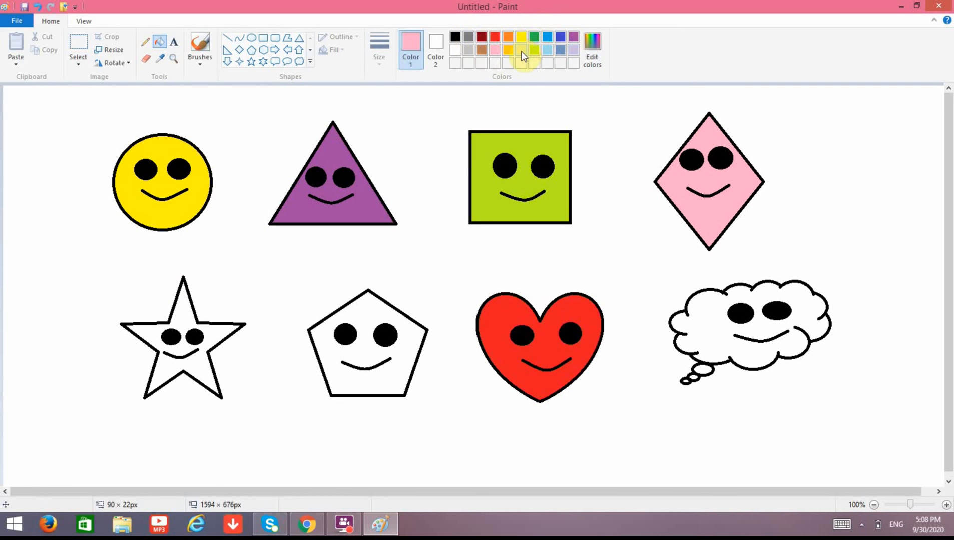
left_click(521, 38)
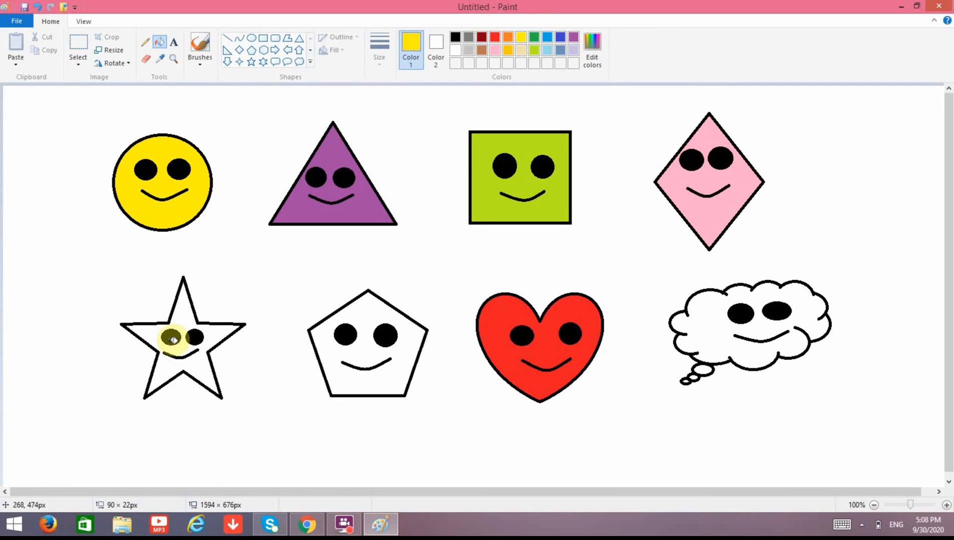
left_click(184, 318)
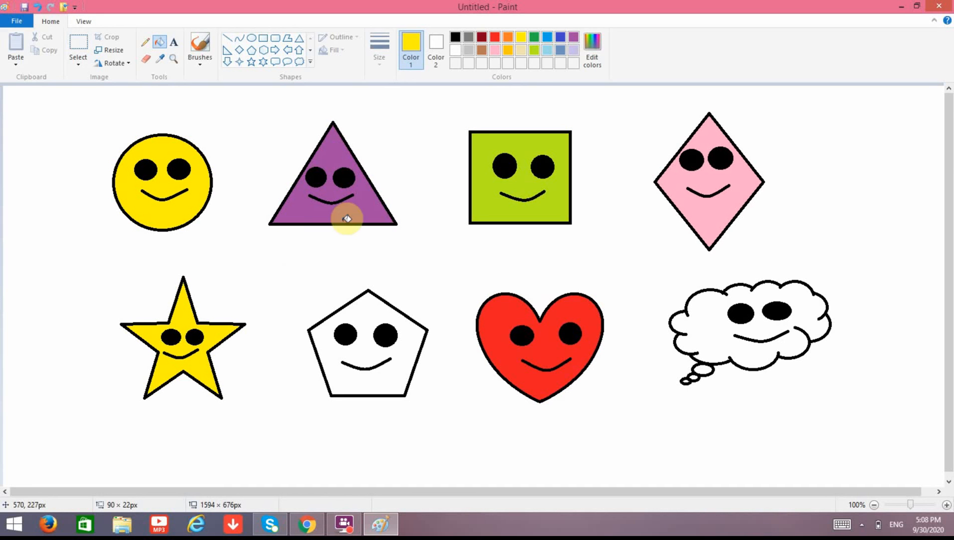
- Fill the pentagon's body with bright blue and the main body of the cloud callout with light blue
left_click(549, 37)
left_click(376, 307)
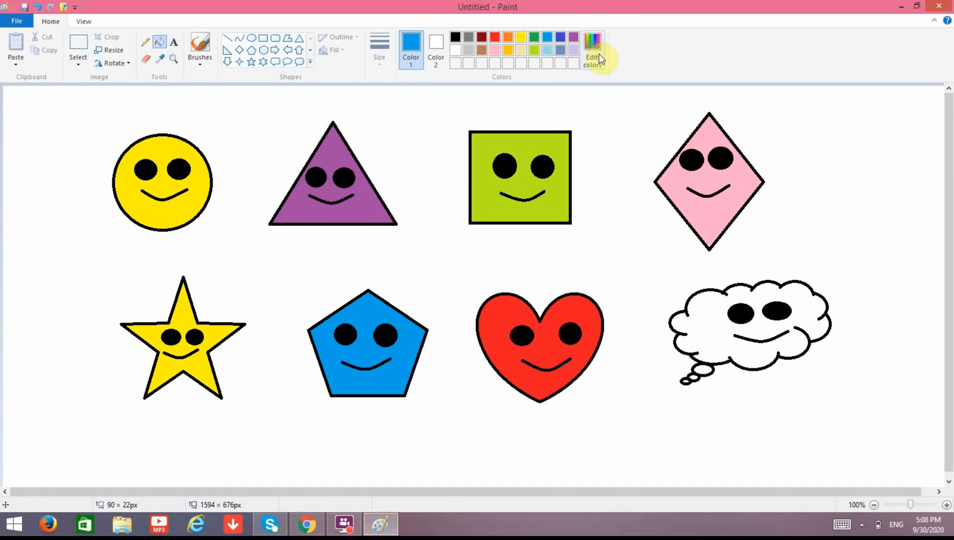
left_click(549, 50)
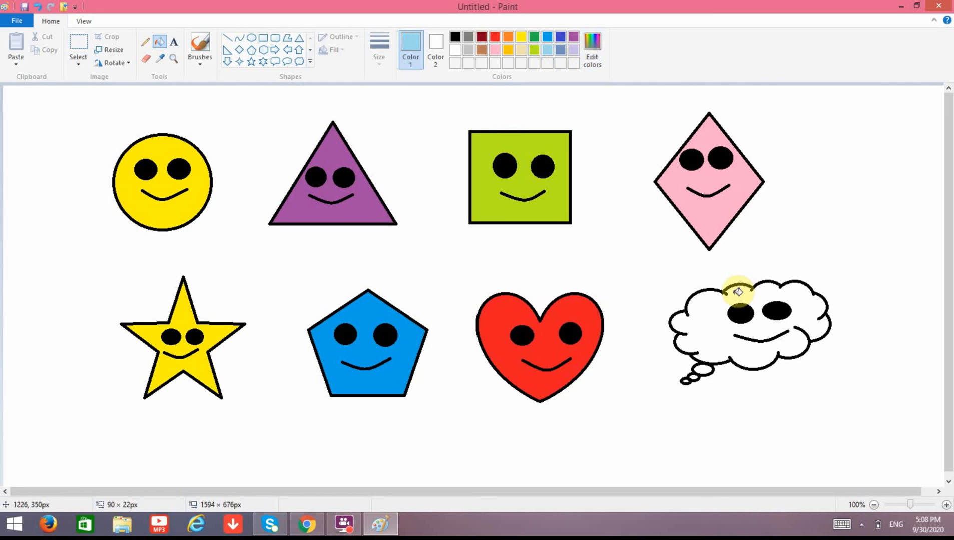
left_click(708, 310)
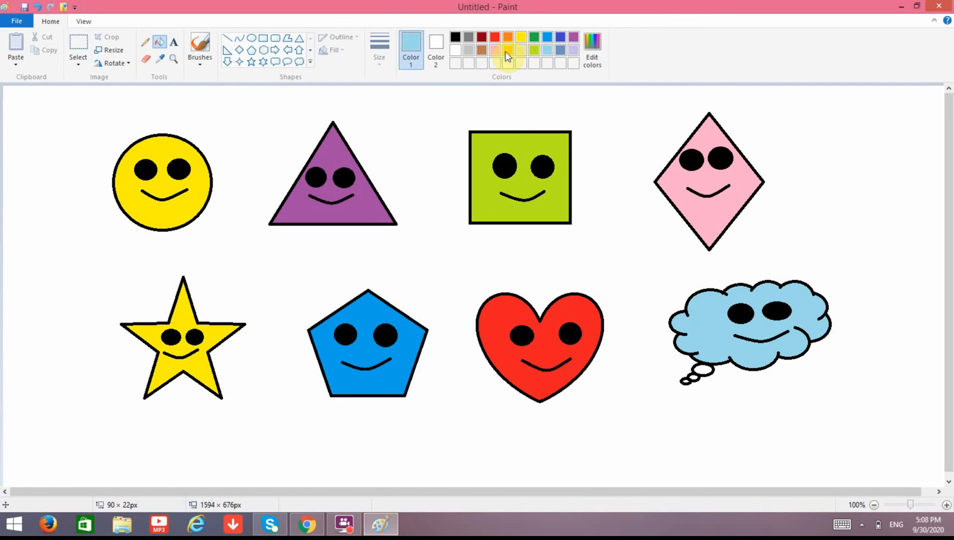
- Try lavender as the background around the shapes, and refill it with pale beige-yellow
left_click(574, 50)
left_click(606, 93)
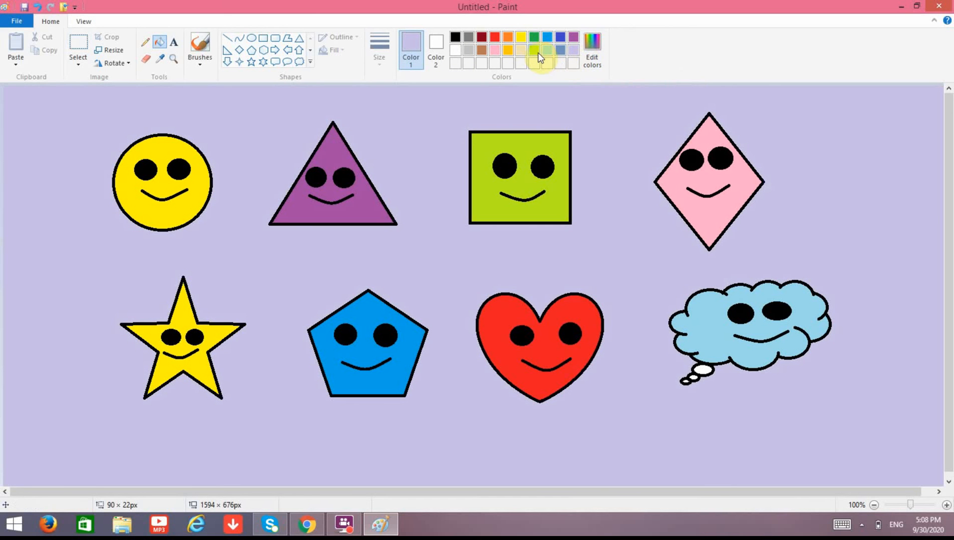
left_click(523, 54)
left_click(637, 122)
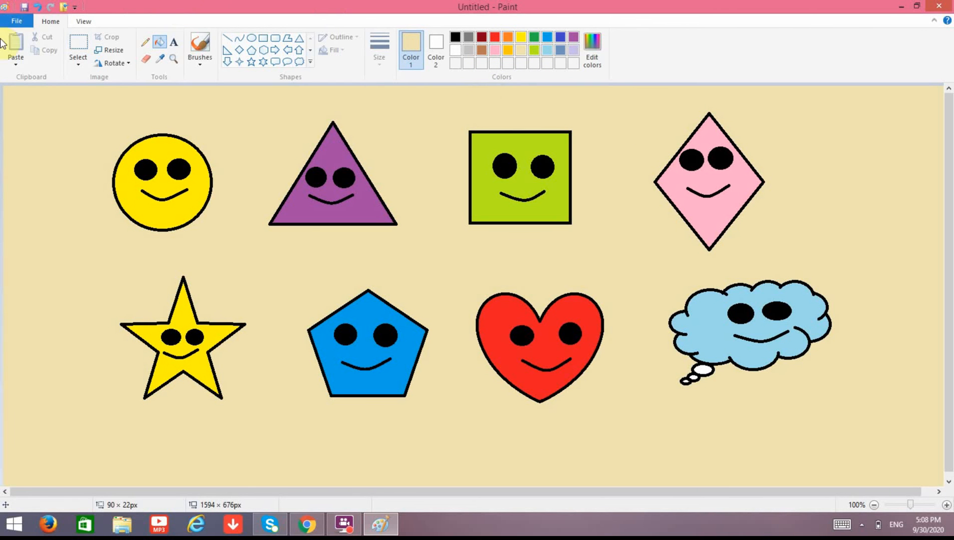
- Start saving the drawing under a new name and choose the MS Paint Tutorials folder on the Desktop as its location
left_click(15, 22)
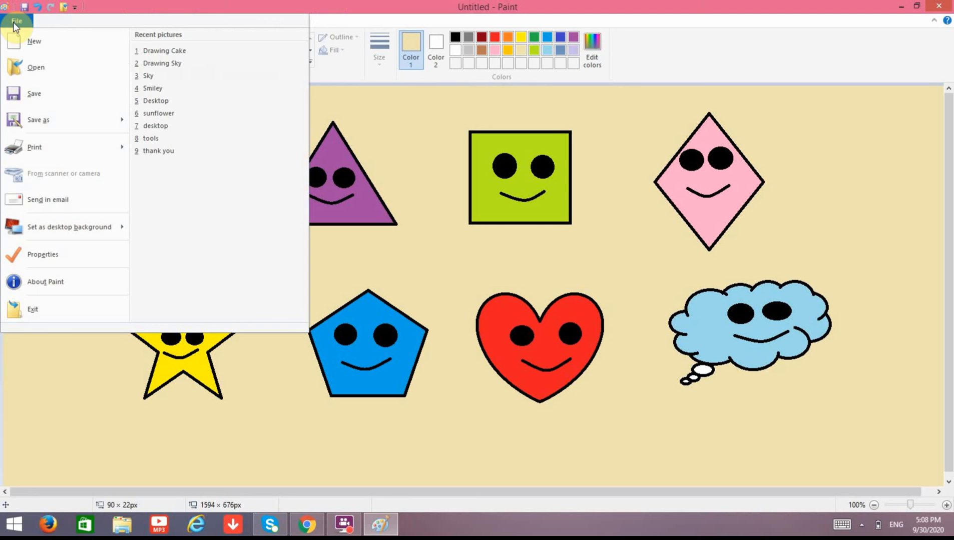
left_click(30, 116)
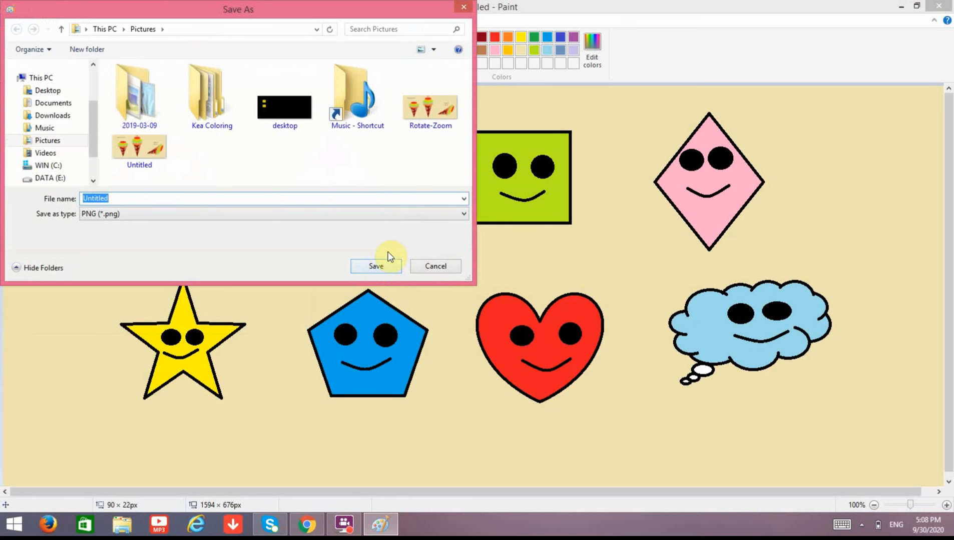
left_click(62, 92)
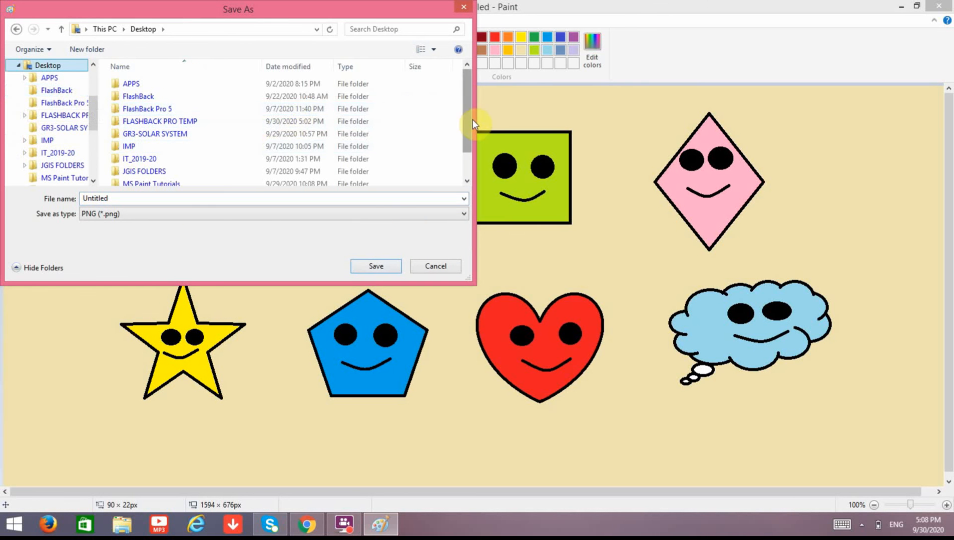
left_click_drag(469, 119, 472, 158)
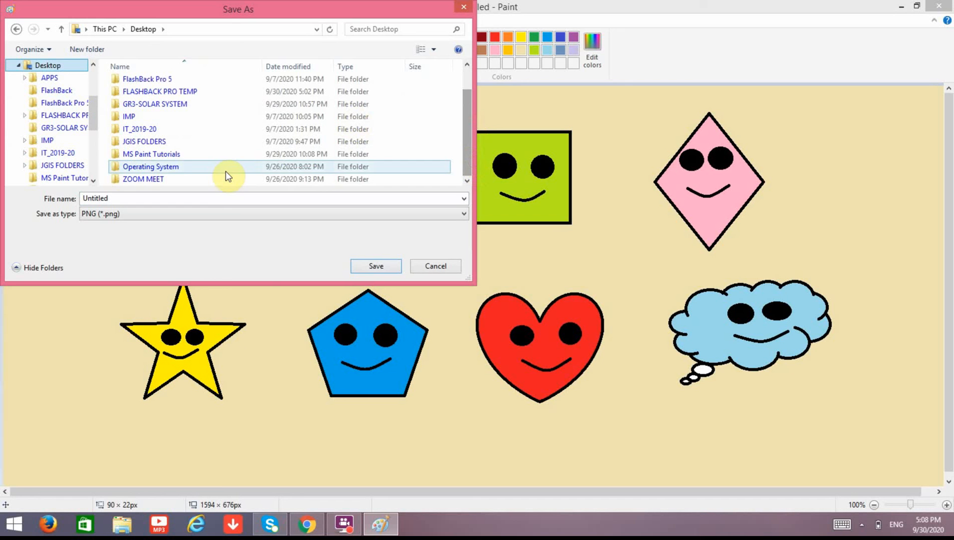
left_click(156, 155)
double_click(156, 155)
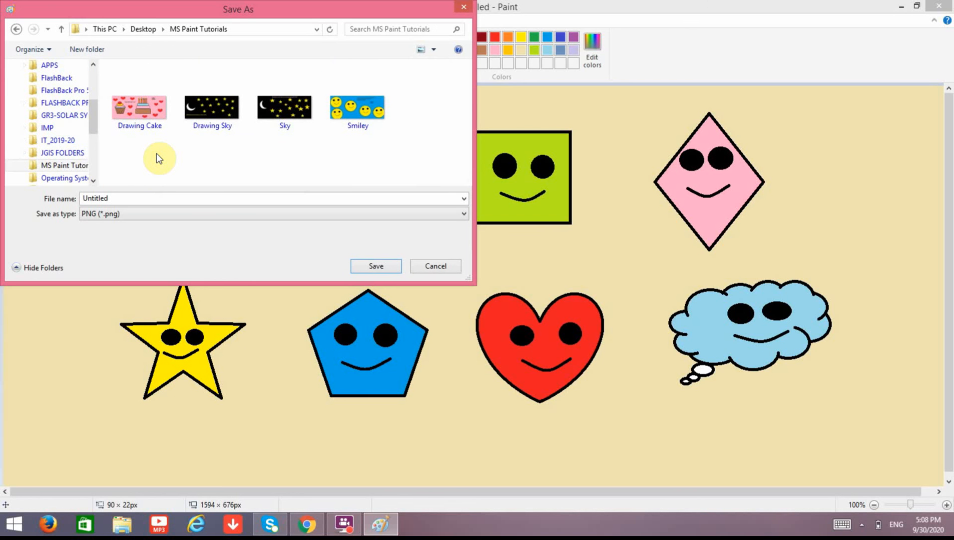
- Name the picture "Diffrent Shape Smiley" and save it as a PNG
double_click(121, 197)
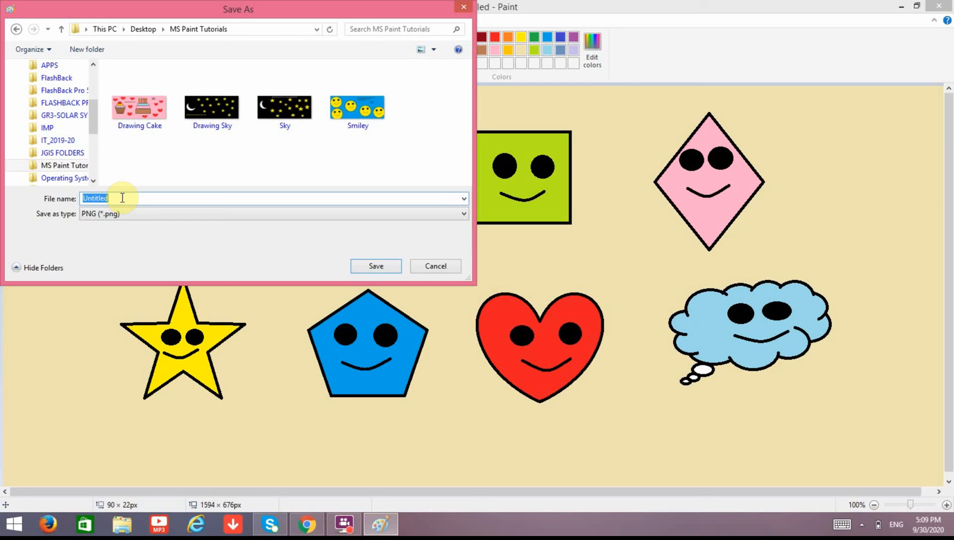
type("D")
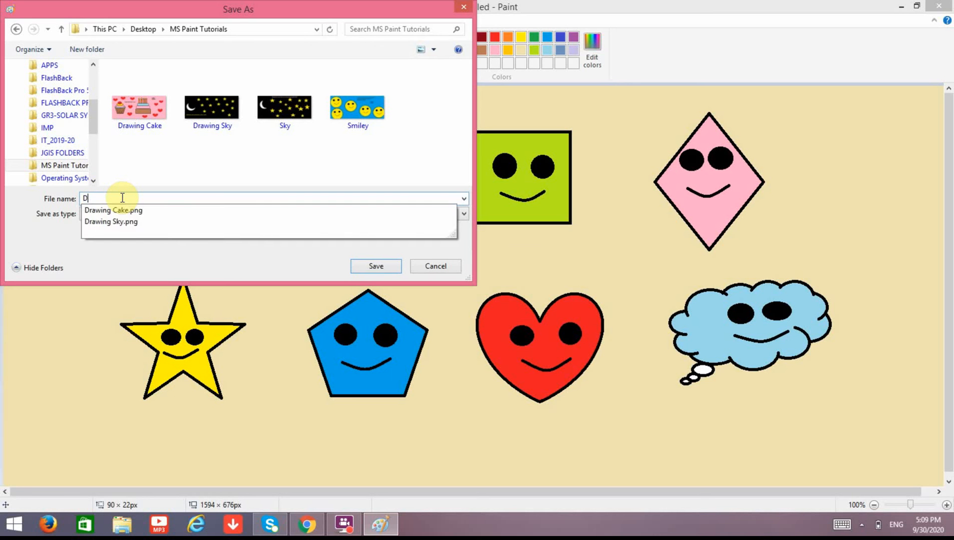
type("iffrent ")
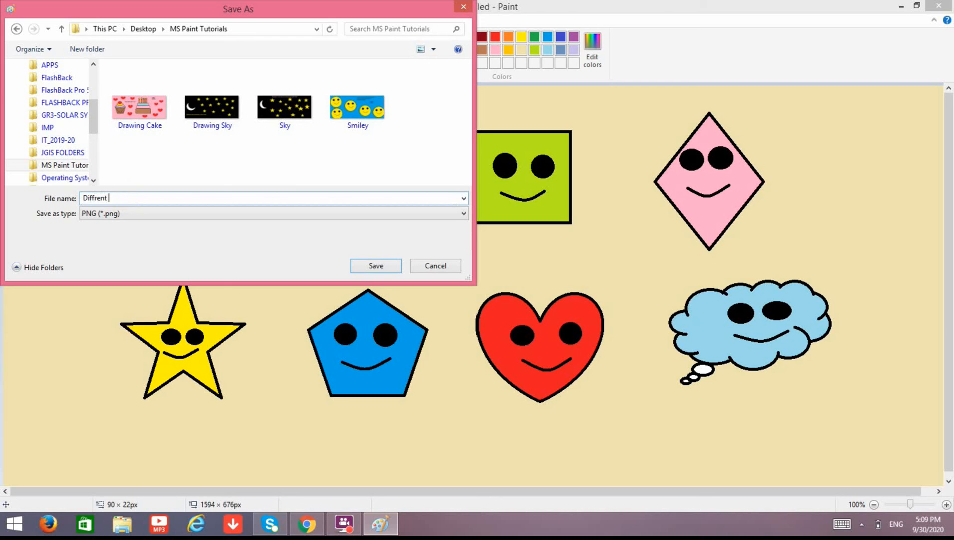
type("Sd")
key("BackSpace")
type("hape Smiley")
key("Return")
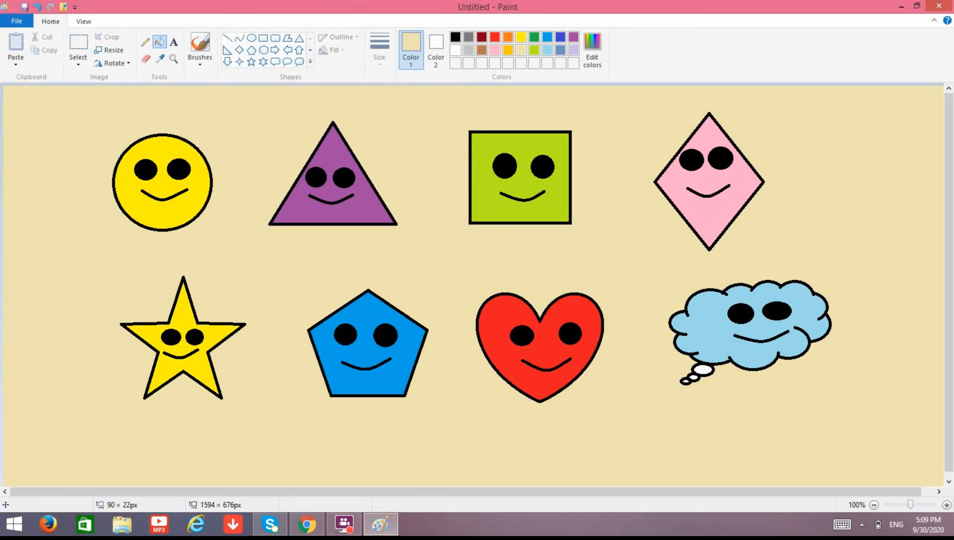